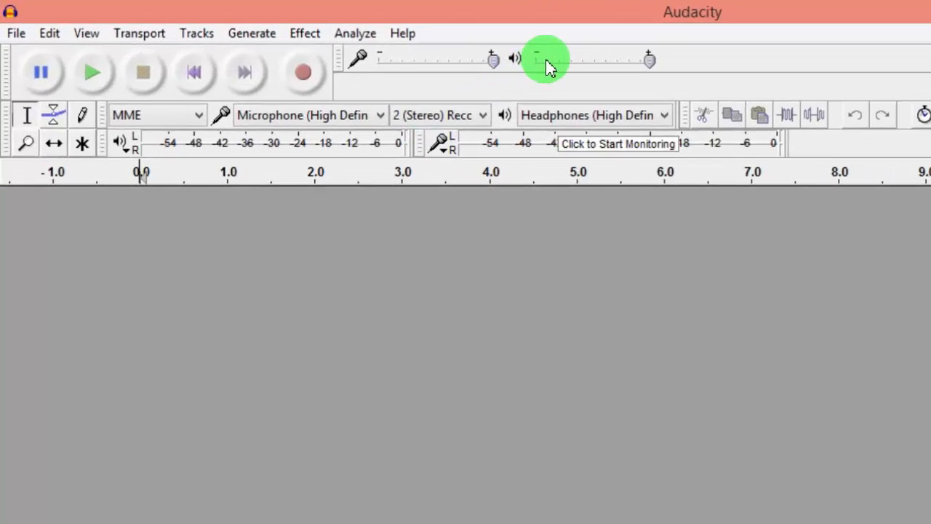
Examine the available options for audio host, playback device, recording device and recording channels.
mouse_move(547, 59)
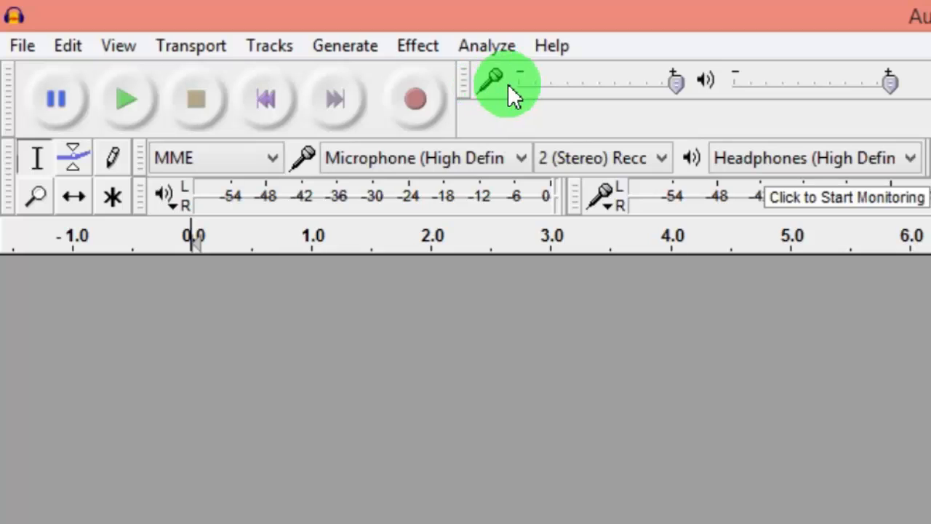
mouse_move(664, 96)
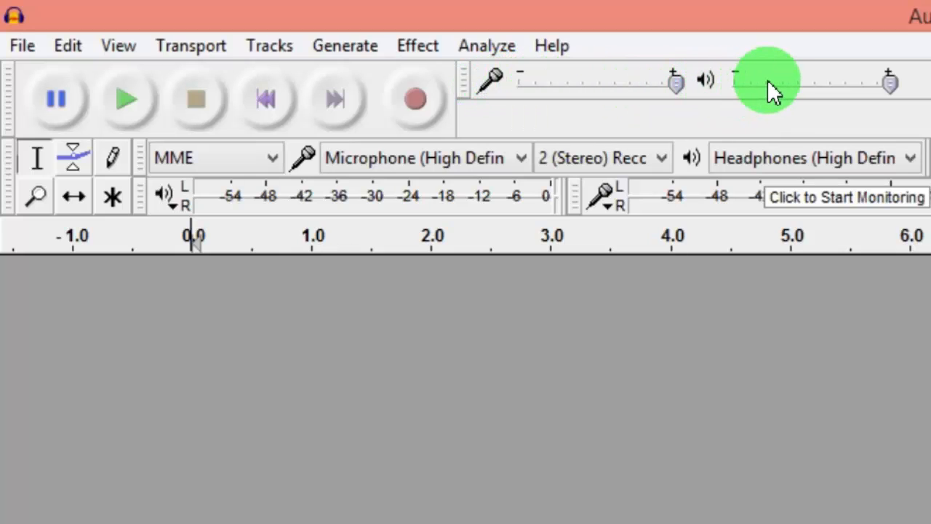
mouse_move(772, 79)
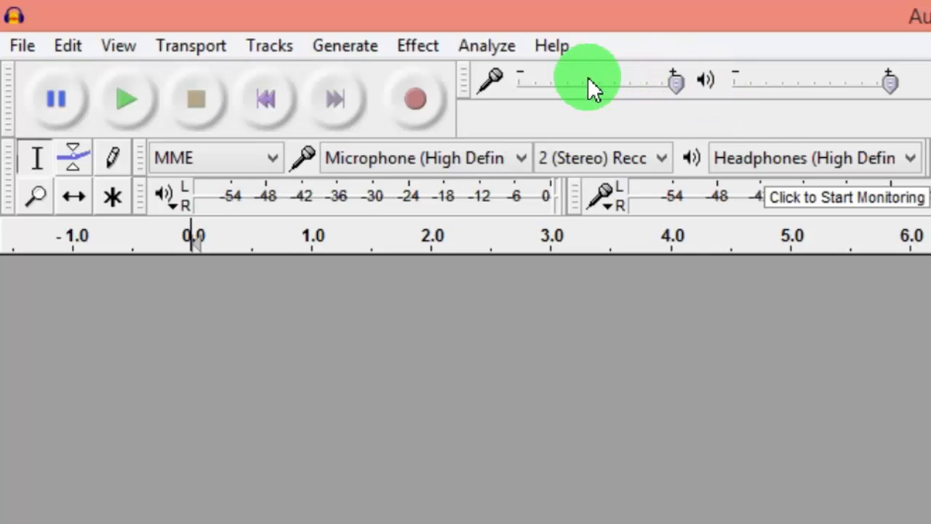
mouse_move(590, 85)
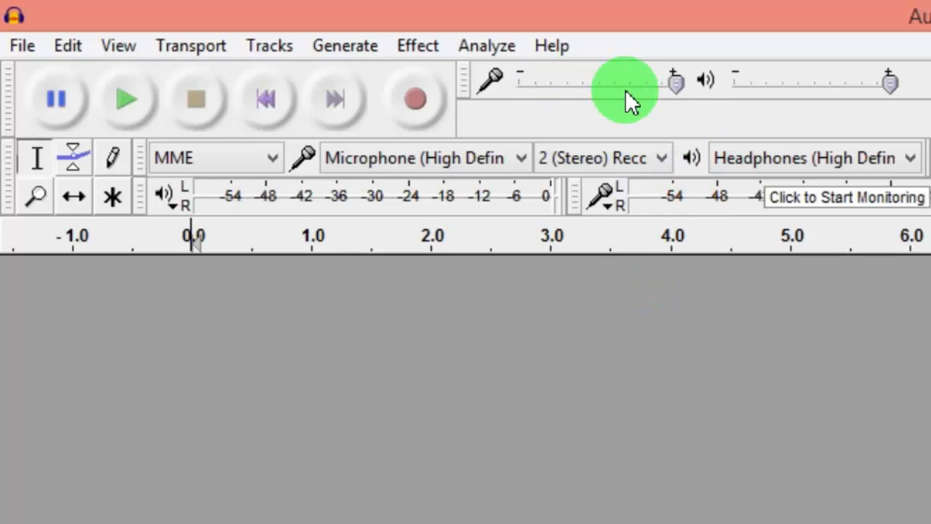
mouse_move(625, 96)
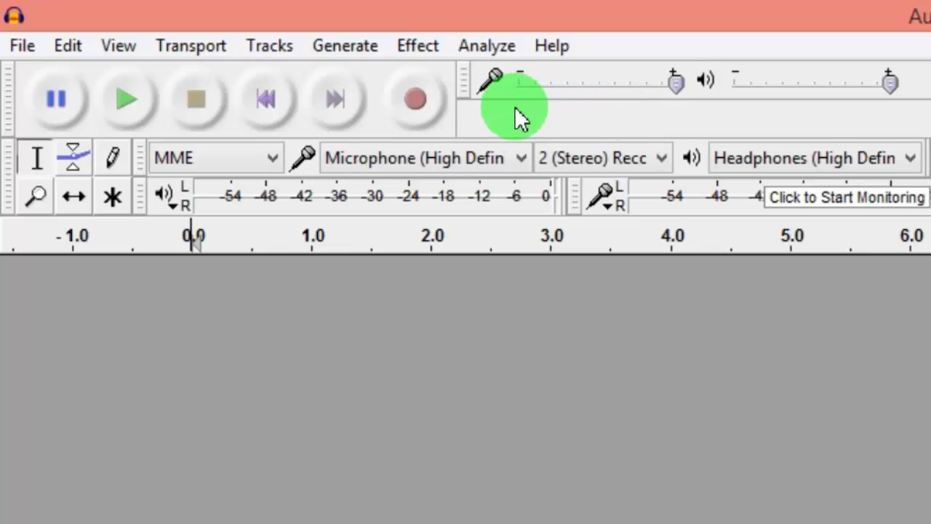
left_click(275, 158)
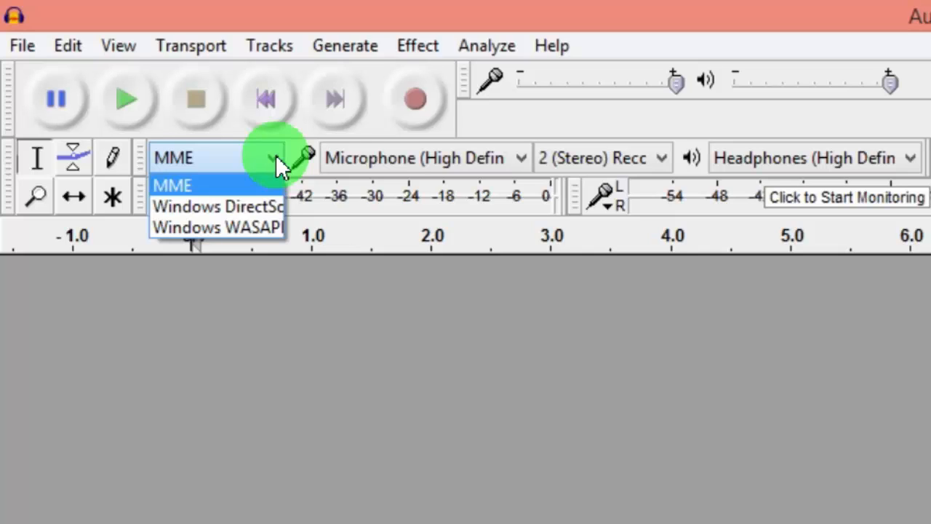
left_click(521, 315)
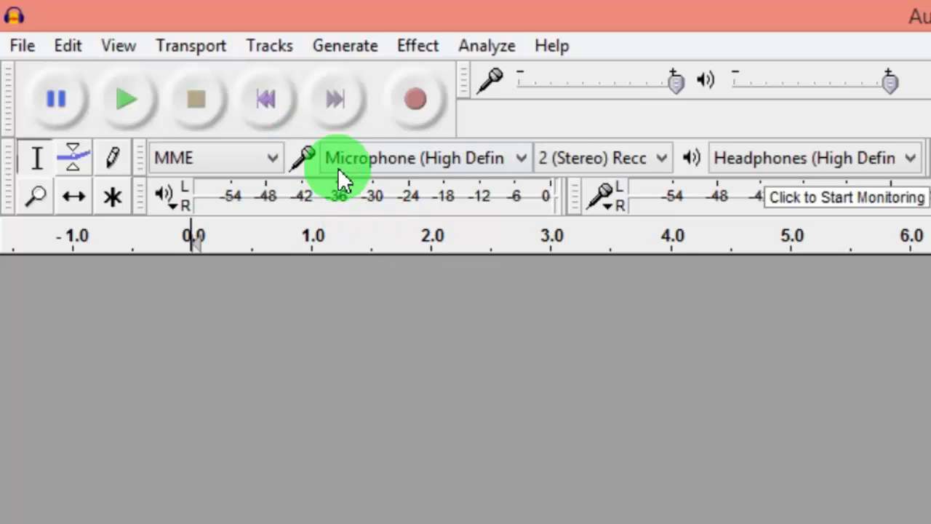
left_click(786, 169)
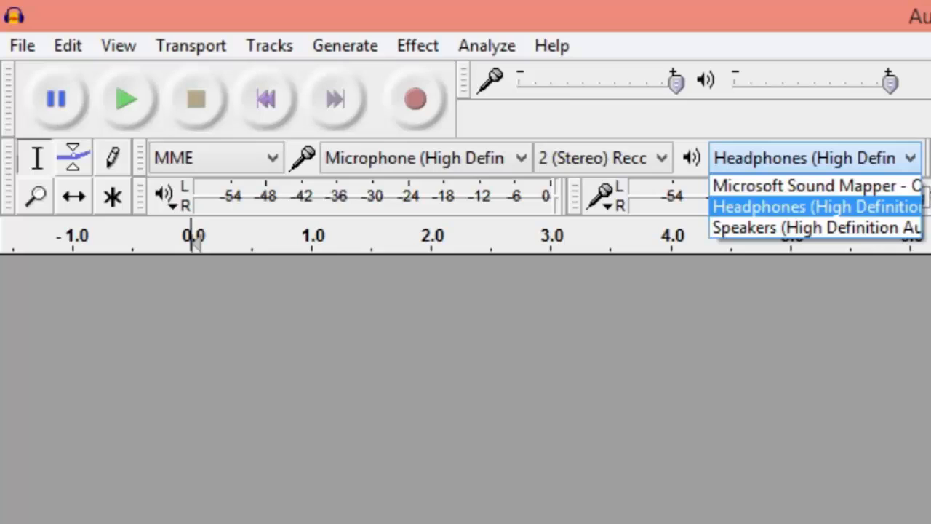
left_click(922, 324)
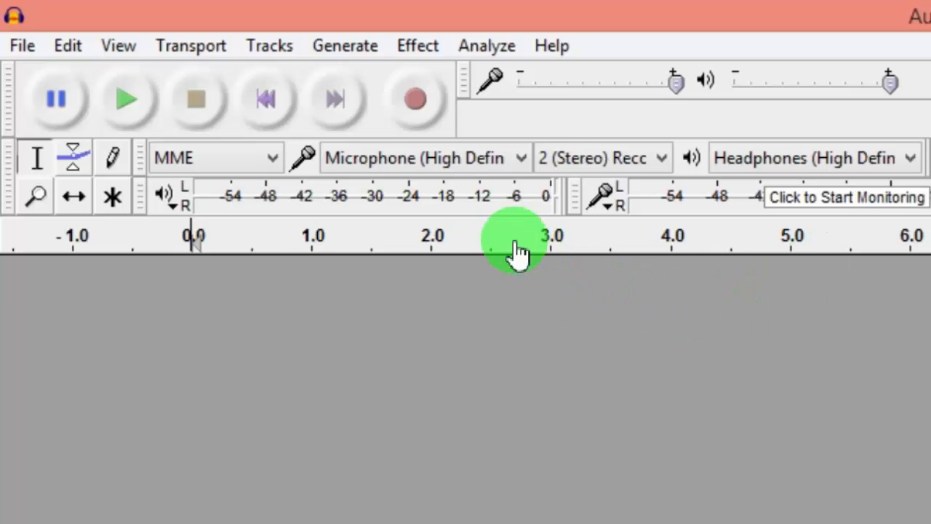
left_click(427, 164)
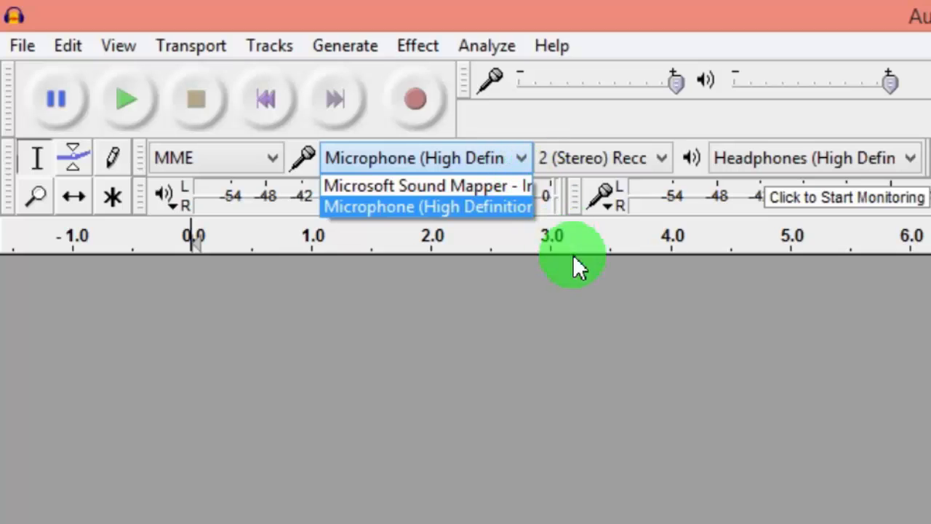
left_click(609, 319)
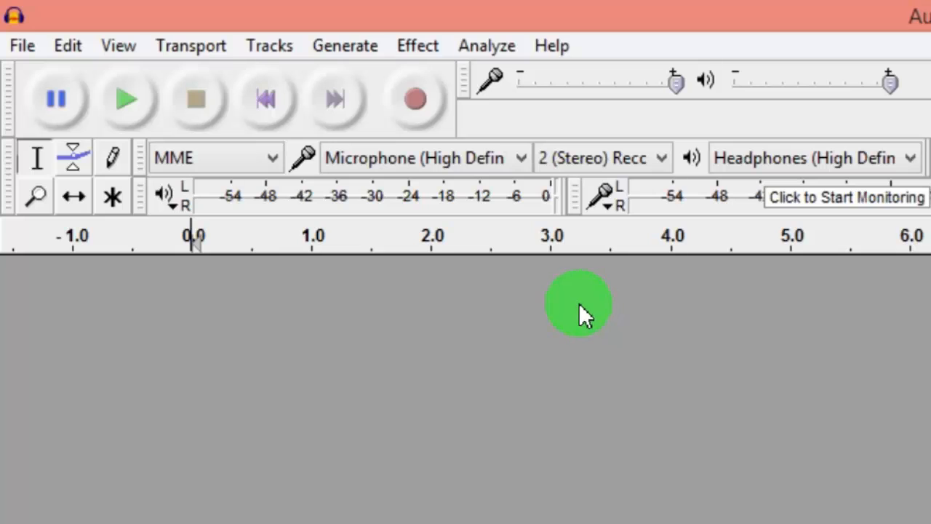
left_click(517, 161)
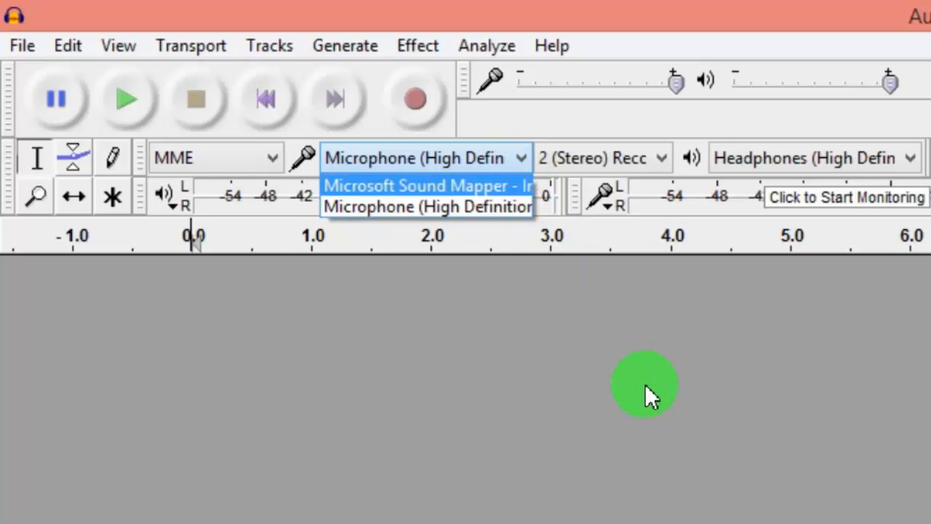
left_click(647, 395)
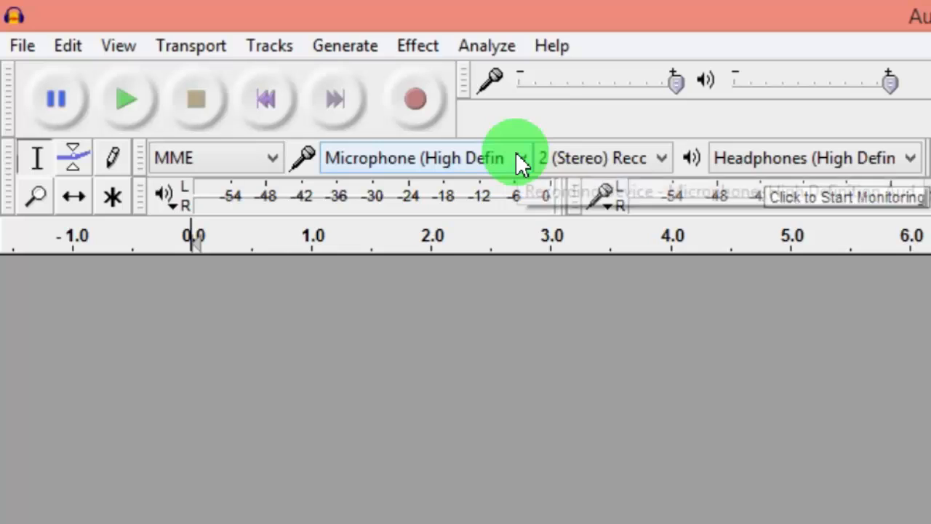
left_click(670, 155)
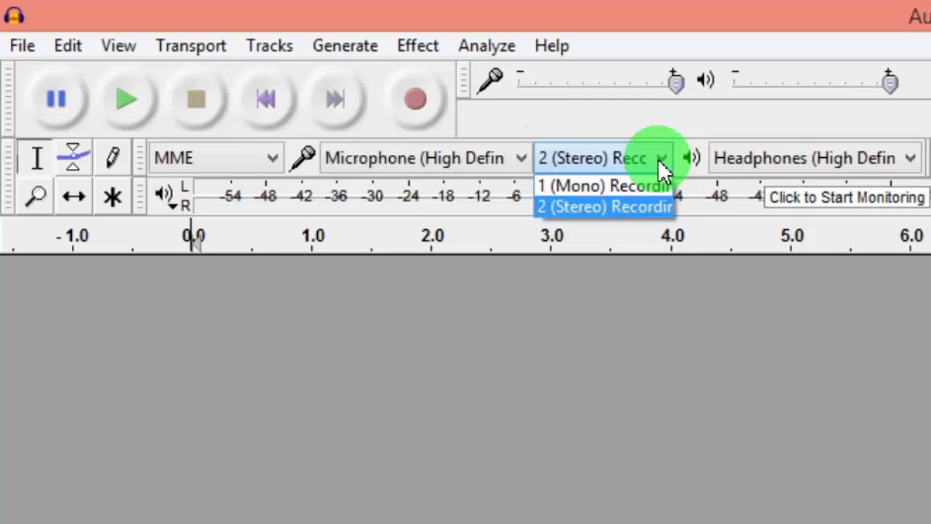
left_click(659, 161)
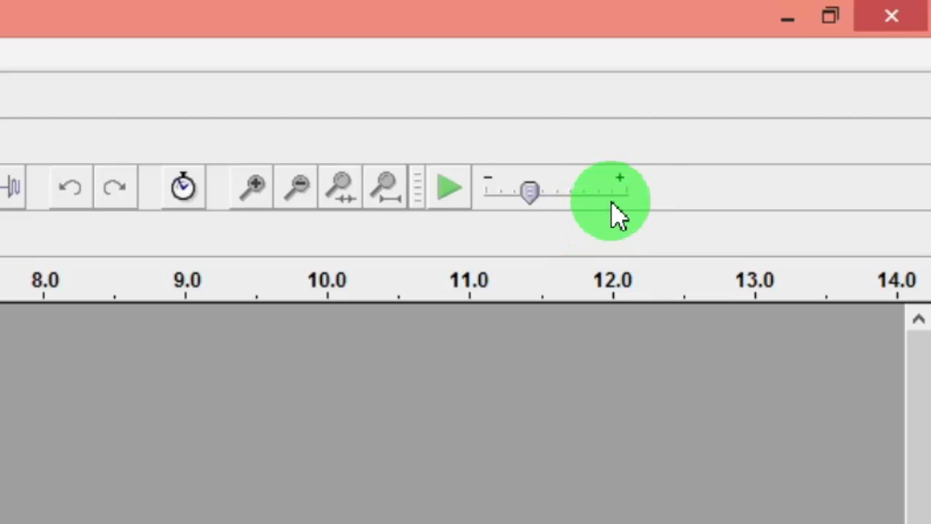
mouse_move(524, 197)
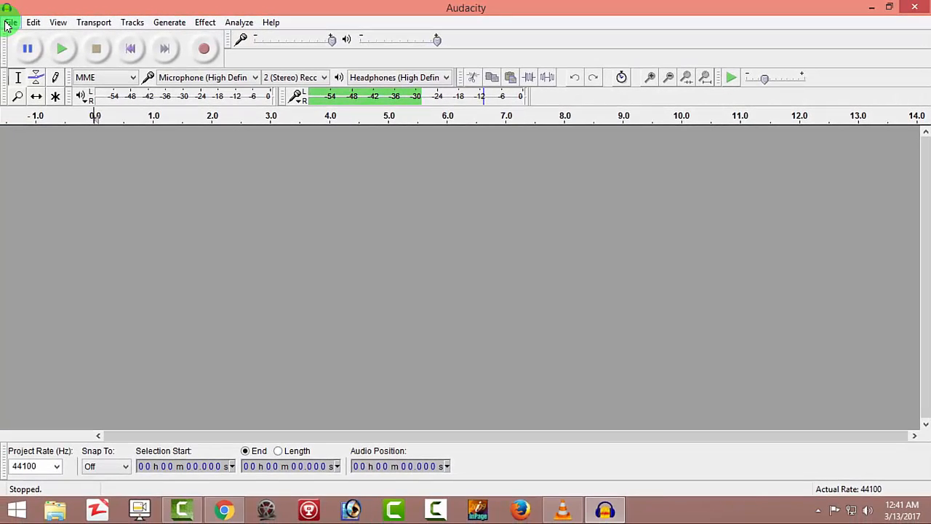
Open the Rec009 MP3 audio file from the Desktop.
left_click(9, 23)
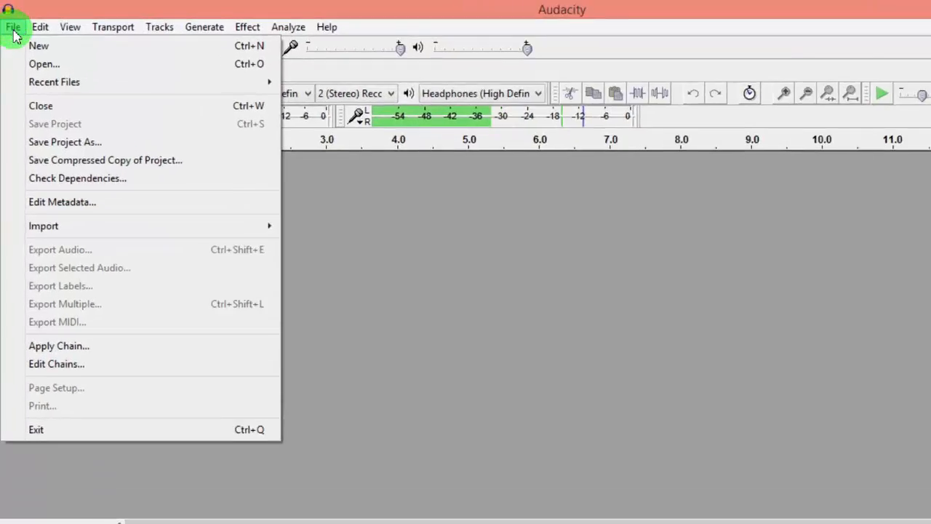
left_click(96, 108)
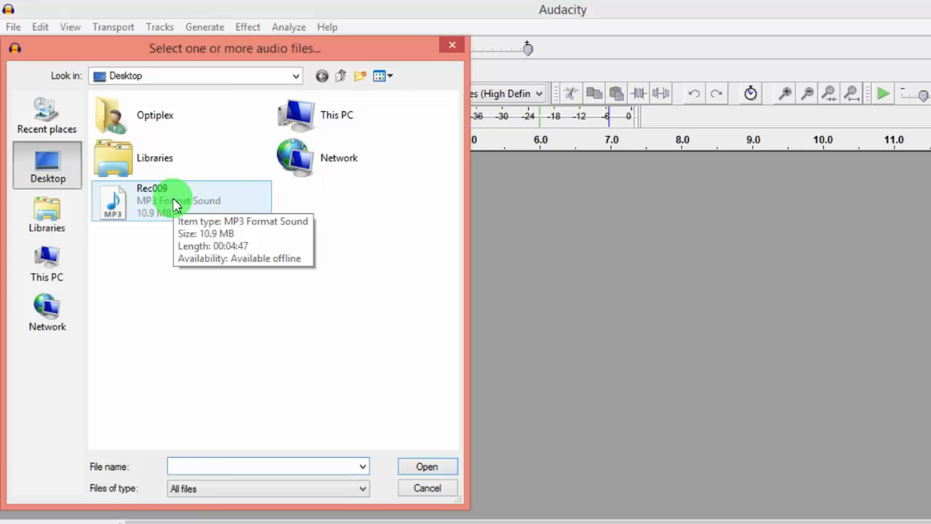
double_click(174, 205)
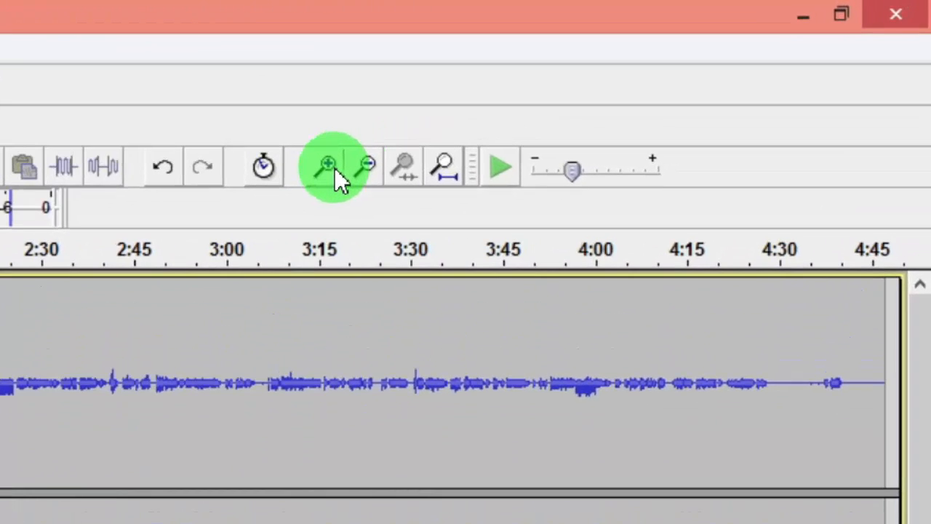
Play the Rec009 track from about the 24-second mark and pause it at about 26 seconds.
left_click(335, 168)
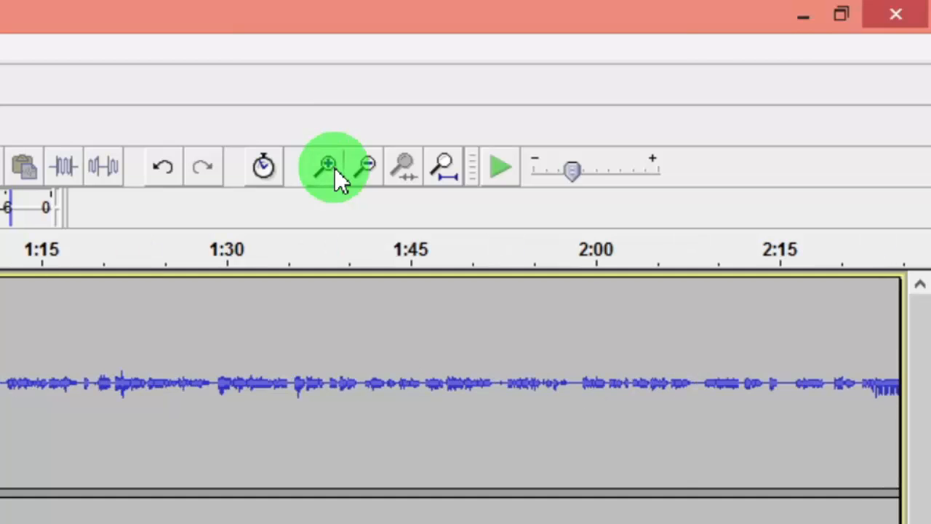
left_click(335, 168)
left_click(445, 145)
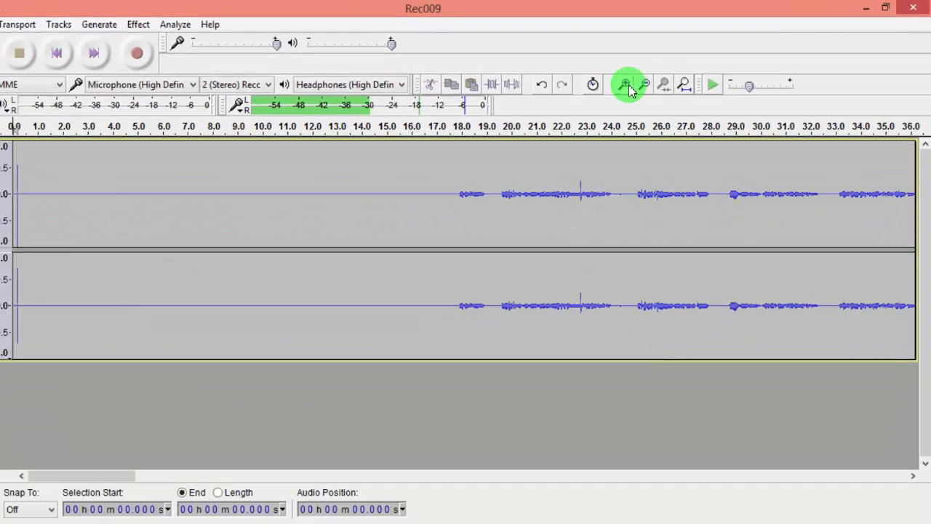
left_click(443, 144)
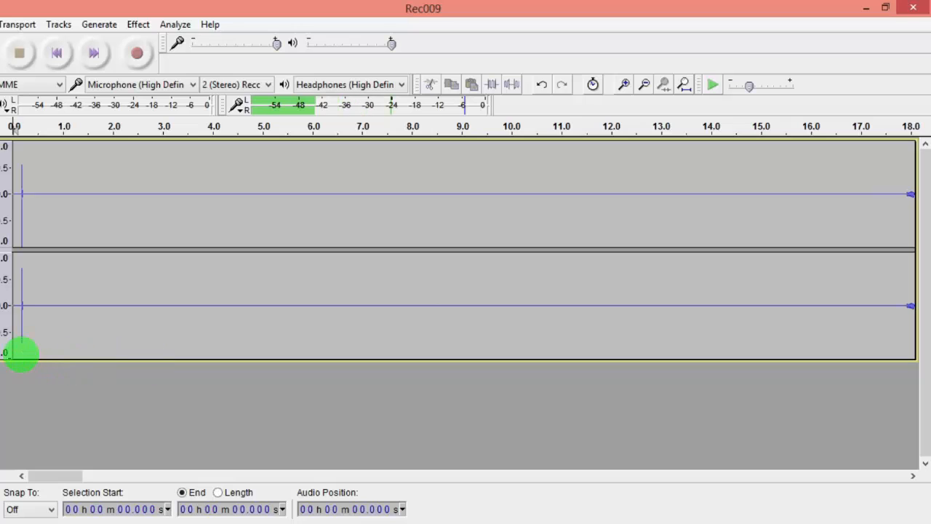
left_click_drag(64, 478, 94, 478)
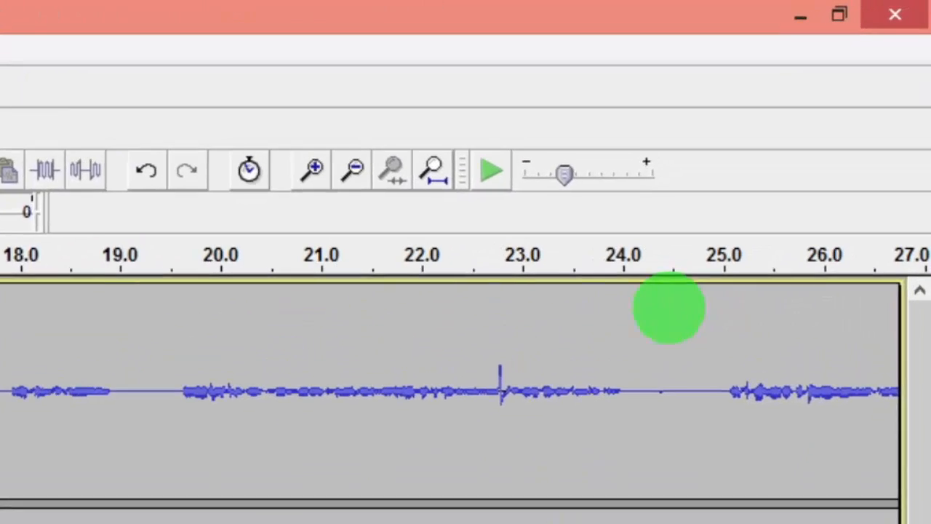
left_click(618, 279)
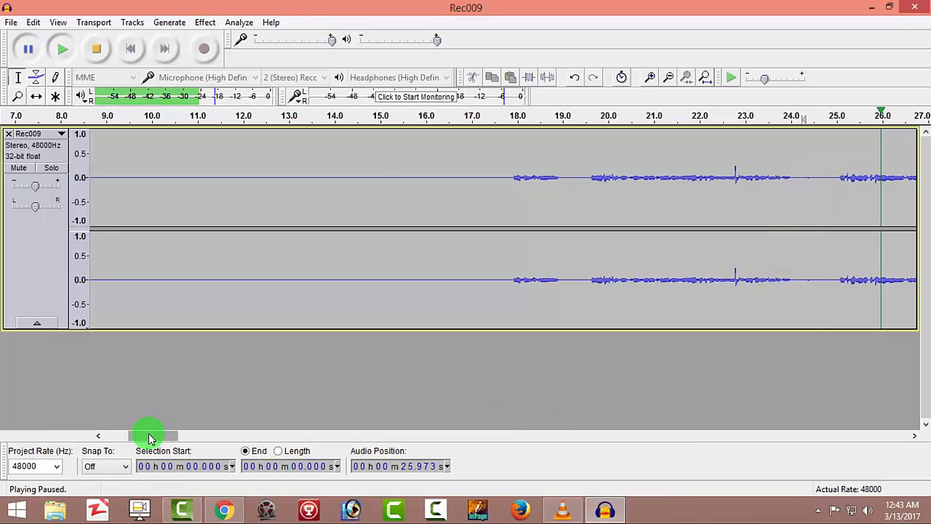
Examine the Rec009 waveform along the timeline, both in close detail and over its full length.
left_click_drag(145, 435, 170, 441)
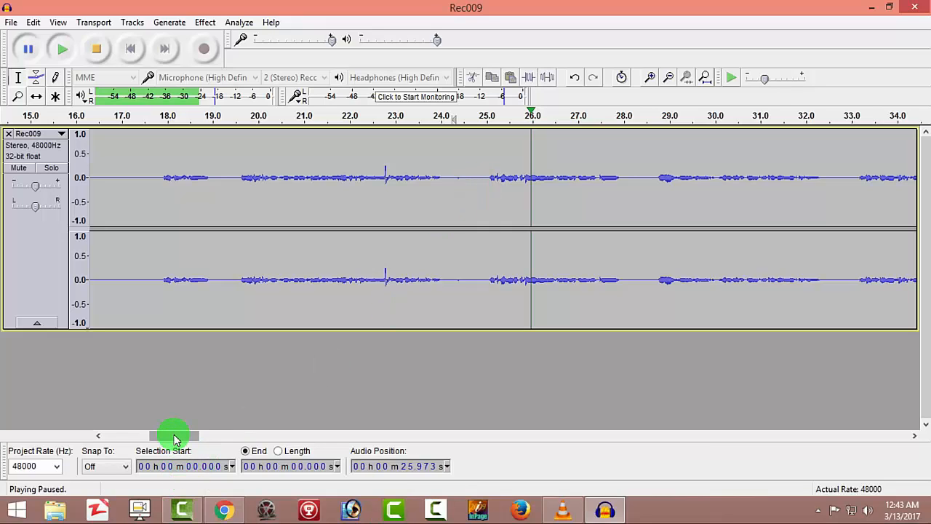
left_click_drag(175, 439, 227, 449)
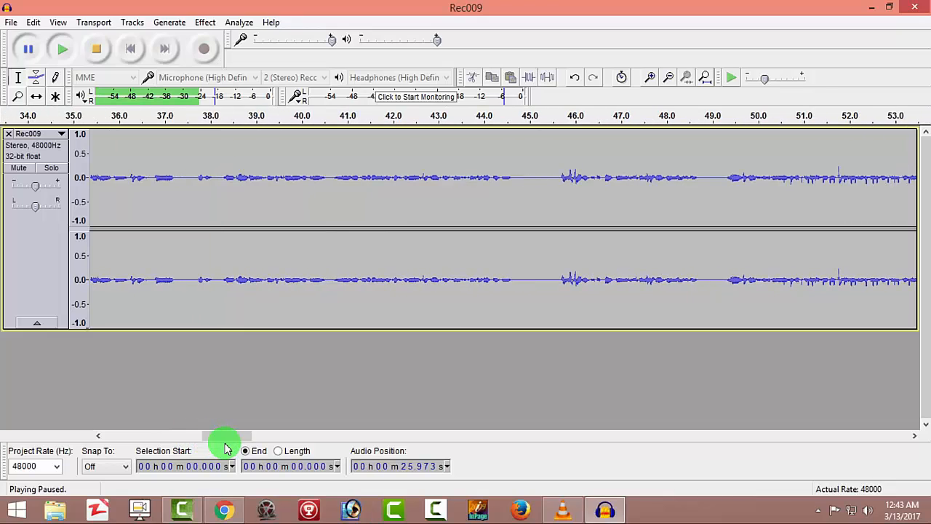
left_click(670, 79)
left_click(670, 78)
left_click(670, 78)
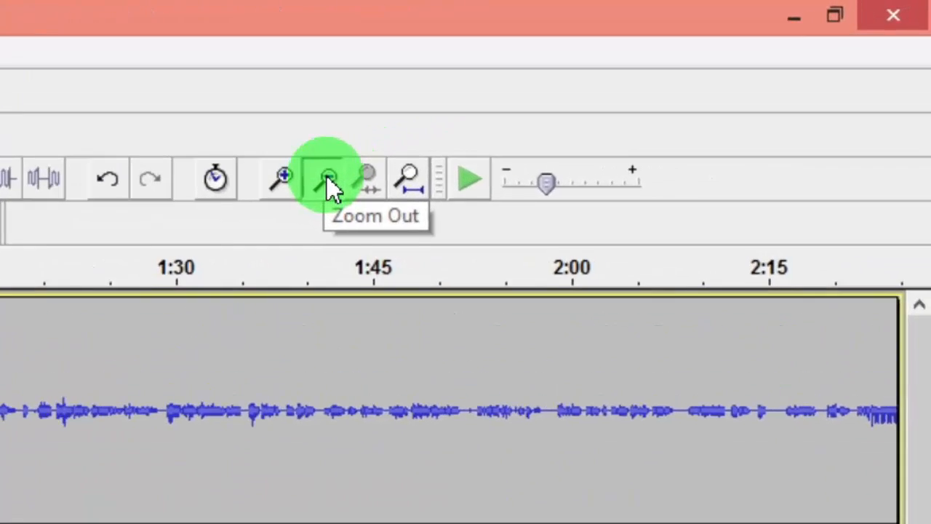
left_click(669, 79)
left_click(224, 212)
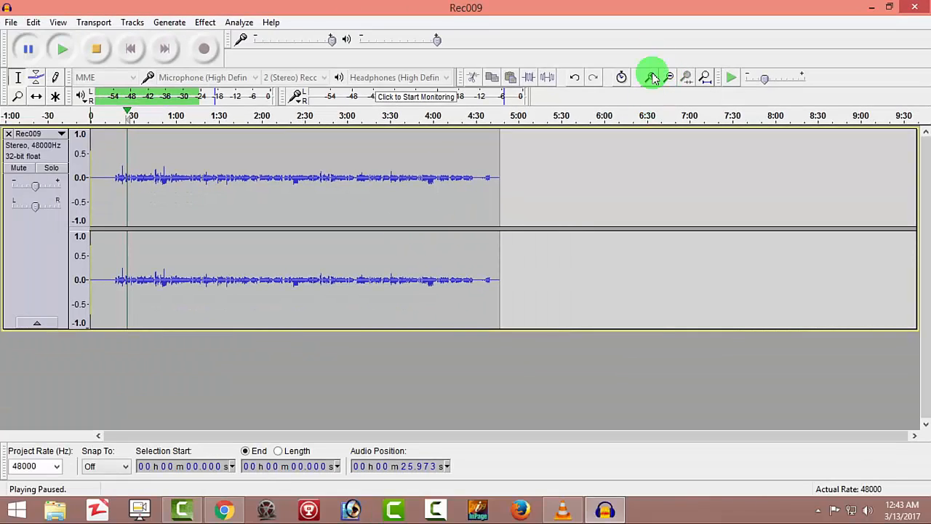
left_click(649, 79)
left_click(649, 78)
left_click(649, 78)
left_click(649, 78)
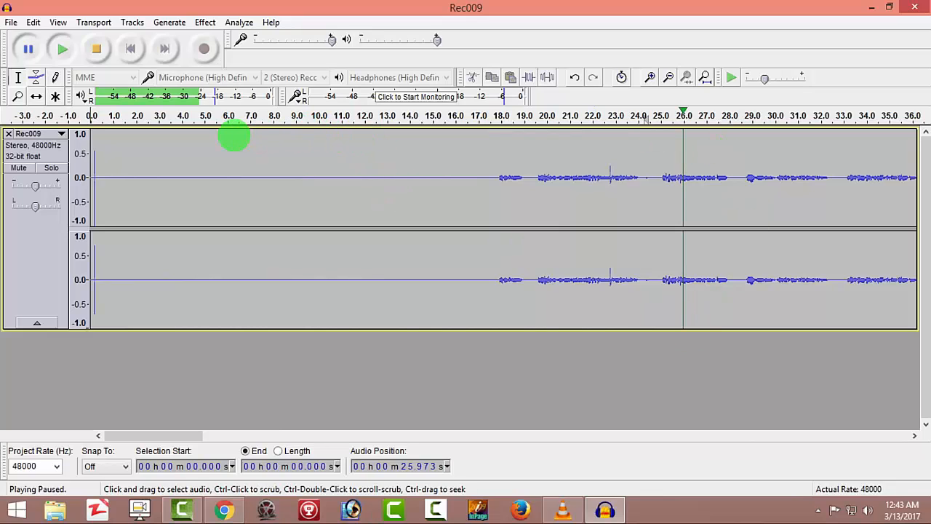
Place the cursor in the Rec009 track at 21.908 seconds.
left_click_drag(240, 149, 333, 218)
left_click(429, 162)
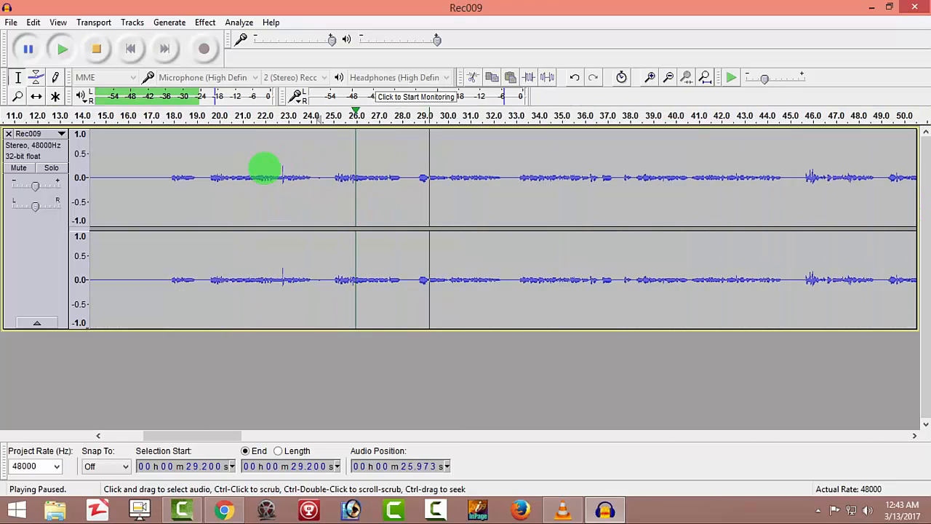
left_click(263, 167)
Select the part of the Rec009 track from 42.500 to 46.625 seconds and inspect the waveform through to its end.
left_click(668, 77)
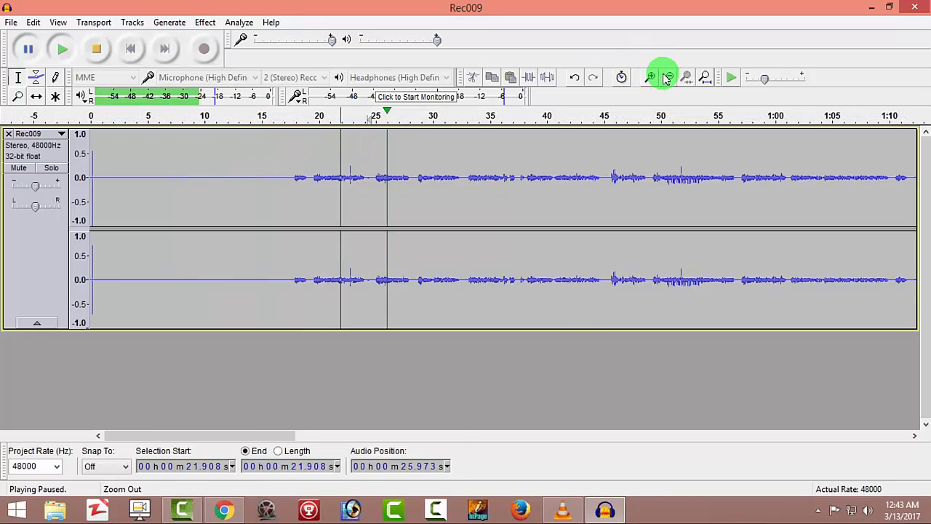
left_click(669, 77)
left_click(668, 77)
left_click(668, 77)
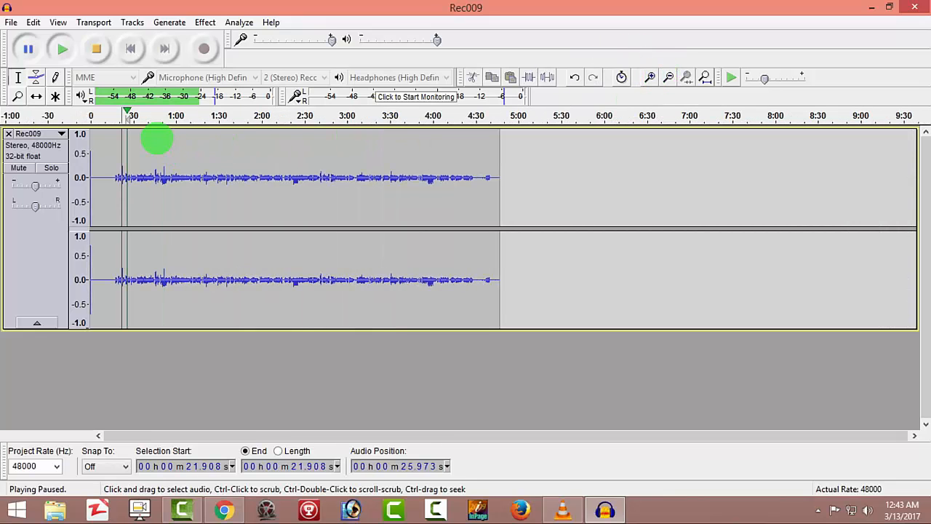
left_click_drag(157, 140, 335, 217)
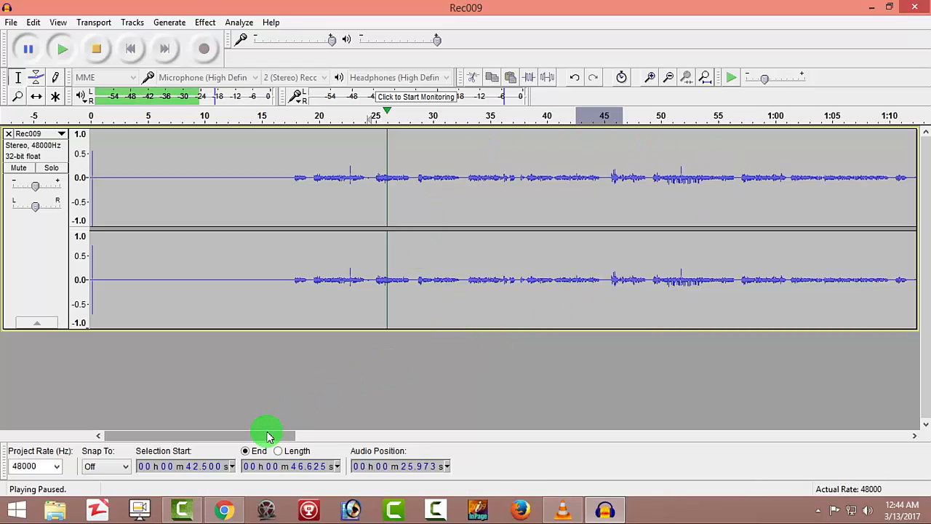
left_click_drag(267, 435, 896, 415)
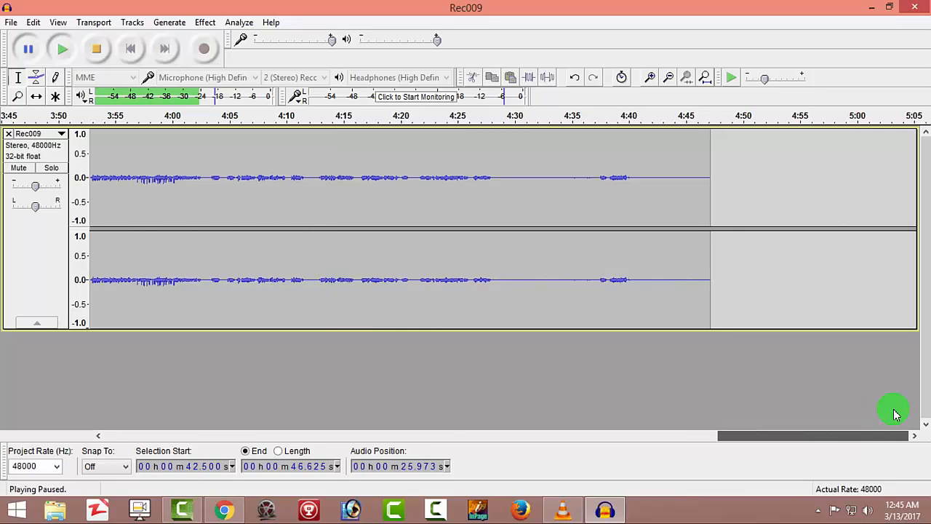
left_click_drag(896, 415, 336, 437)
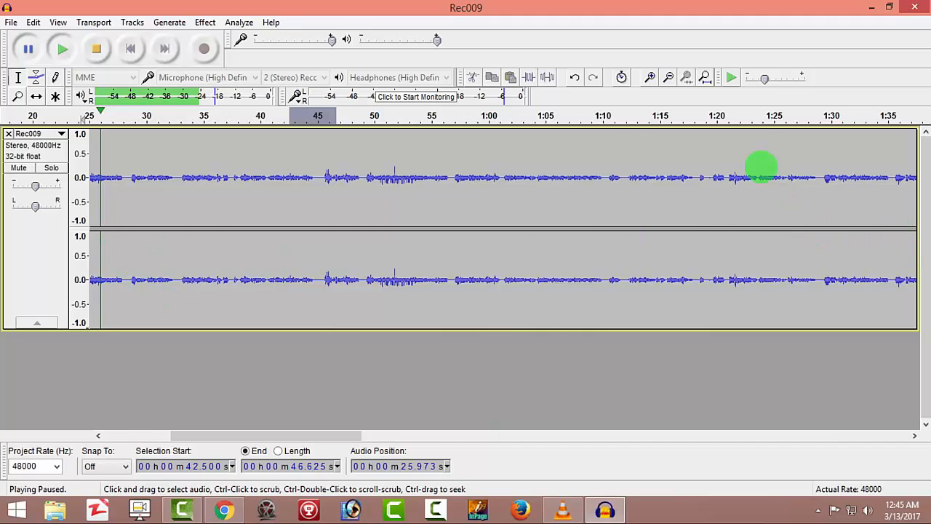
Fit the whole project in the view and select the Rec009 track from 54.754 seconds to 1 minute 23.446 seconds.
left_click(705, 80)
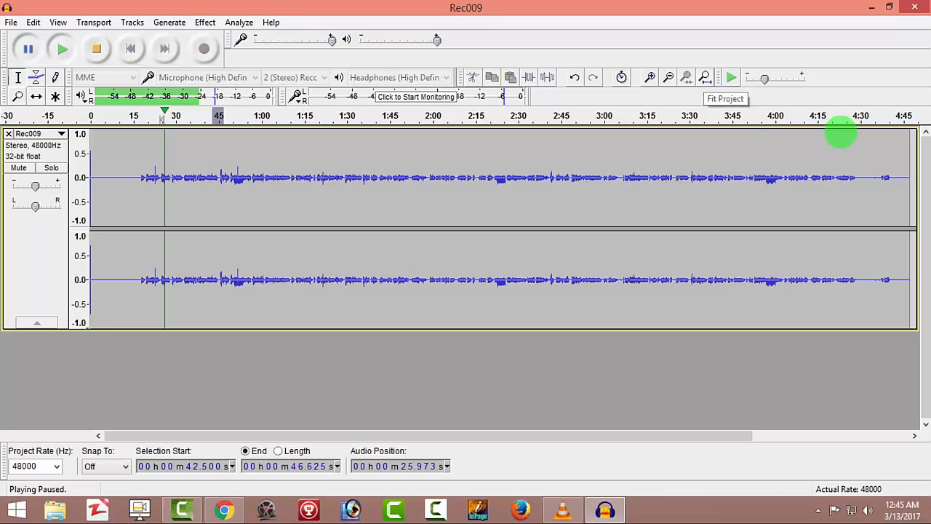
mouse_move(631, 442)
left_mouse_down()
mouse_move(737, 440)
mouse_move(630, 460)
left_mouse_up()
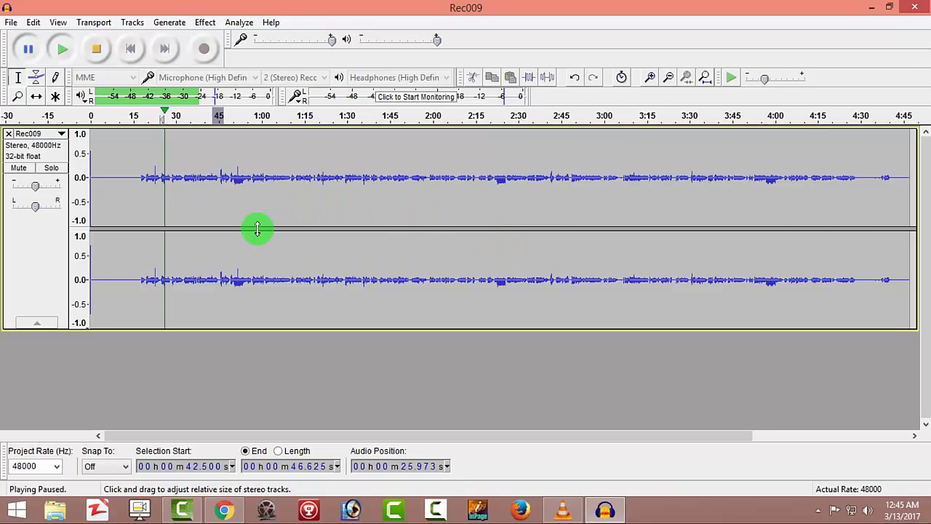
left_click_drag(247, 137, 327, 138)
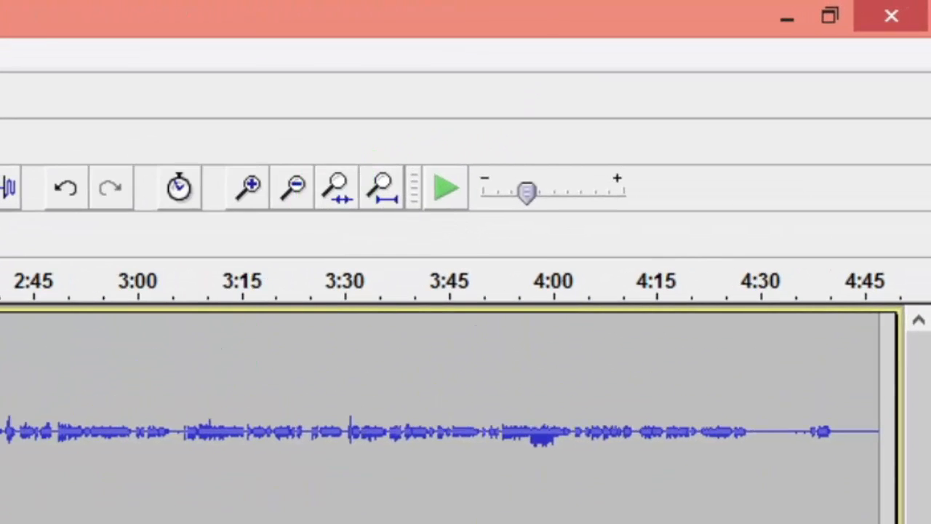
left_click(3, 465)
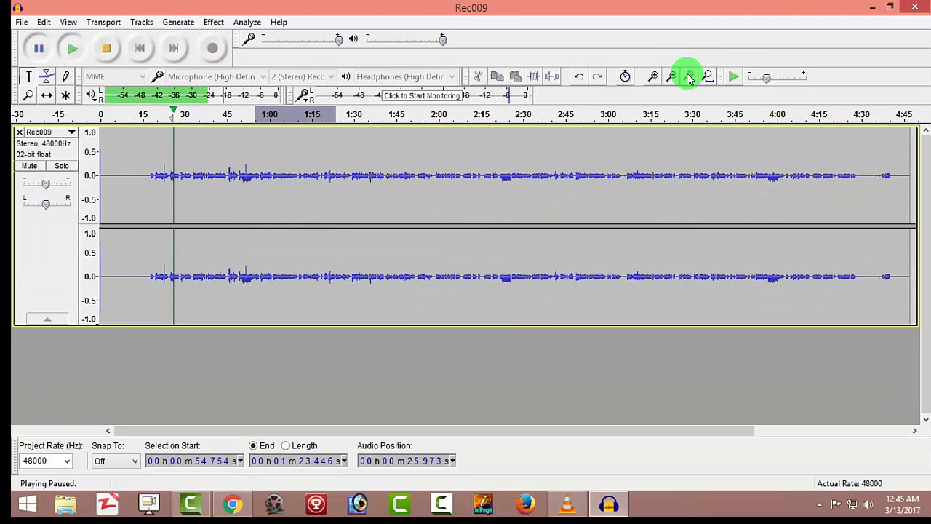
Select the Rec009 track from 40.169 seconds to 1:24.403 and inspect it both fitted to the window and within the full waveform.
left_click_drag(213, 150, 338, 152)
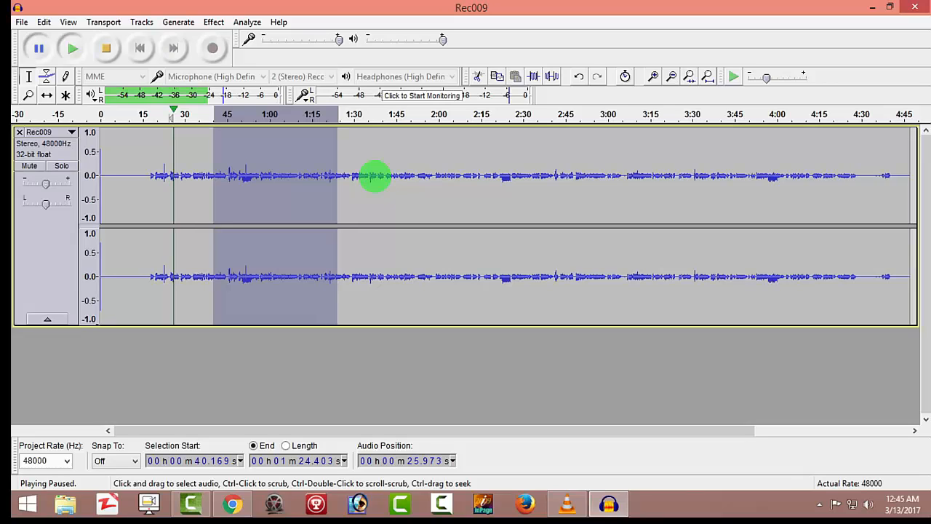
left_click(689, 77)
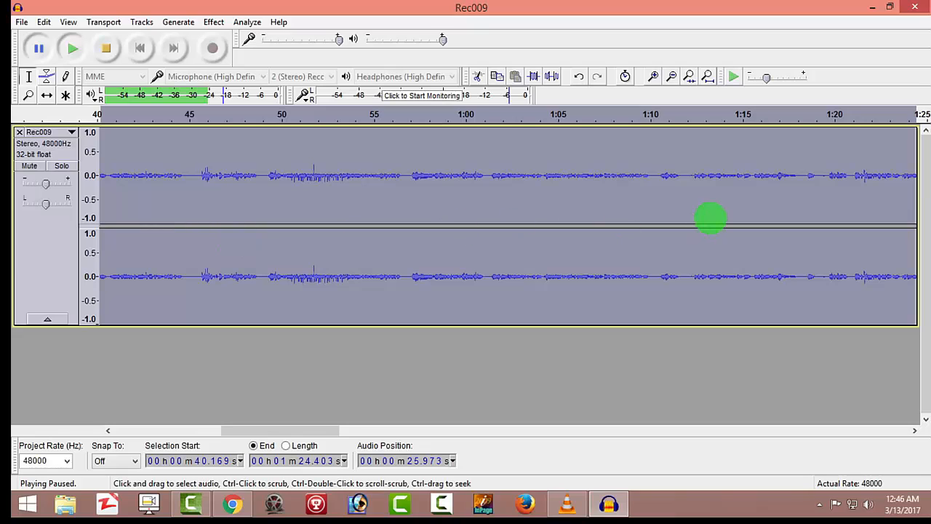
left_click(671, 78)
left_click(671, 77)
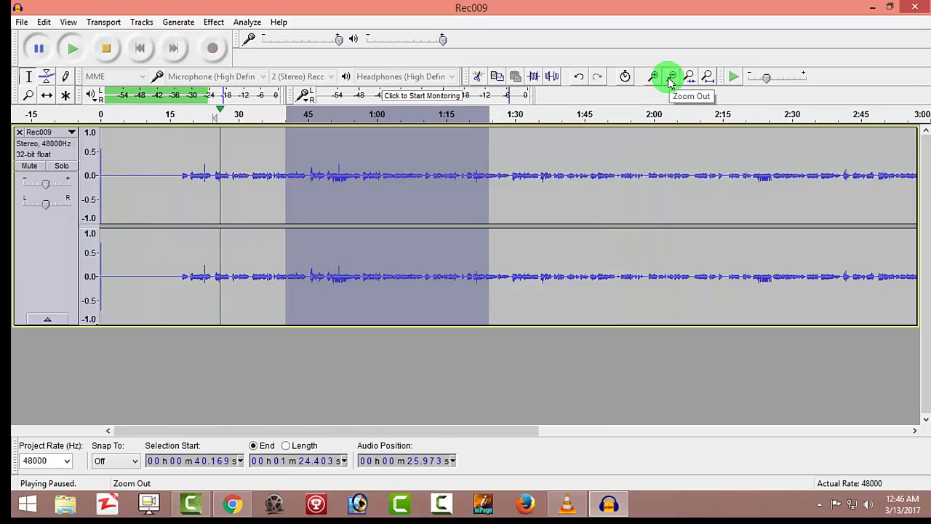
left_click(671, 78)
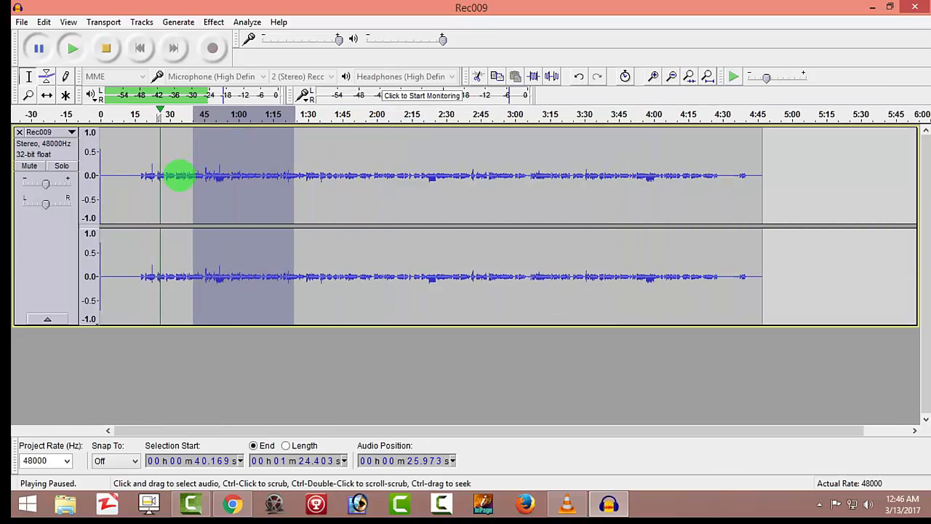
left_click(687, 77)
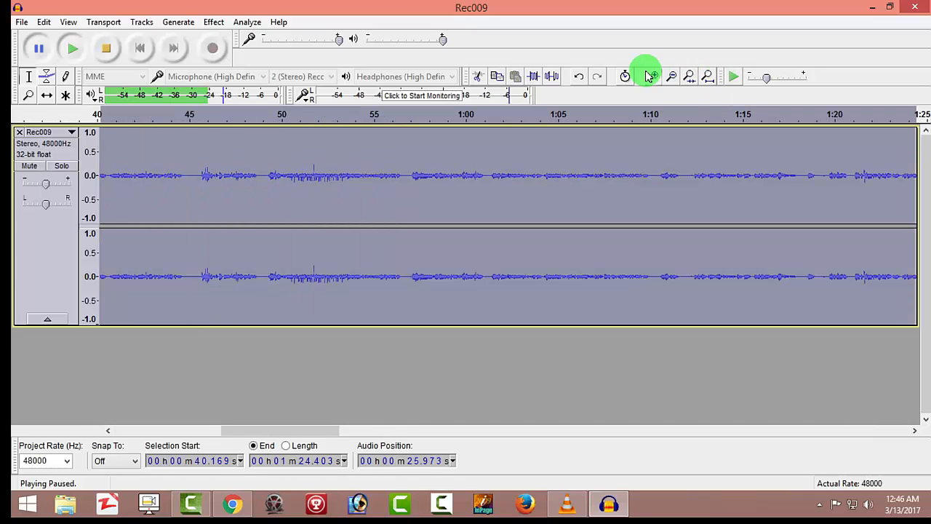
left_click(671, 78)
left_click(671, 77)
left_click(672, 77)
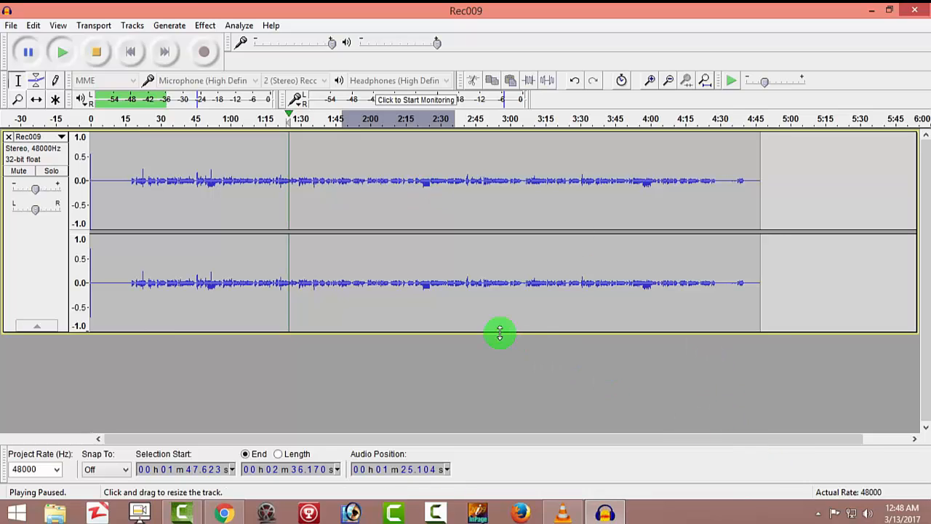
left_click(818, 513)
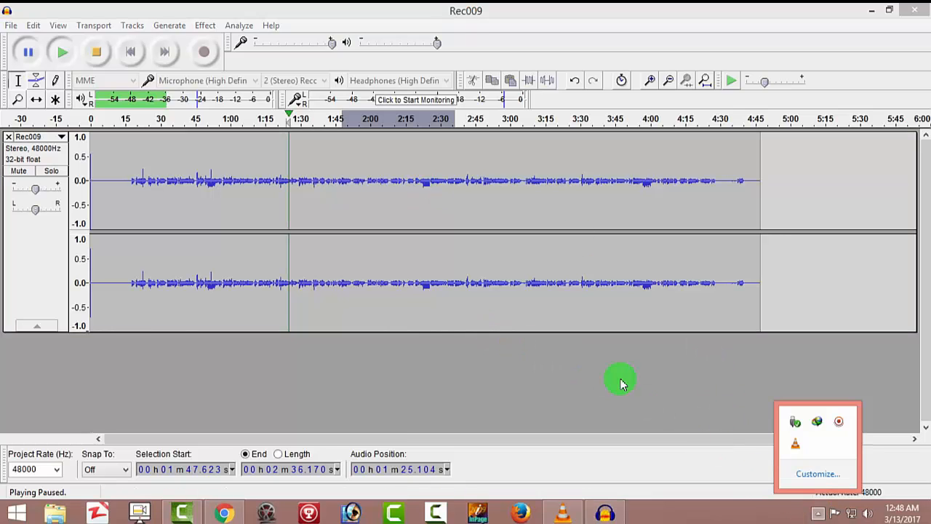
left_click(619, 384)
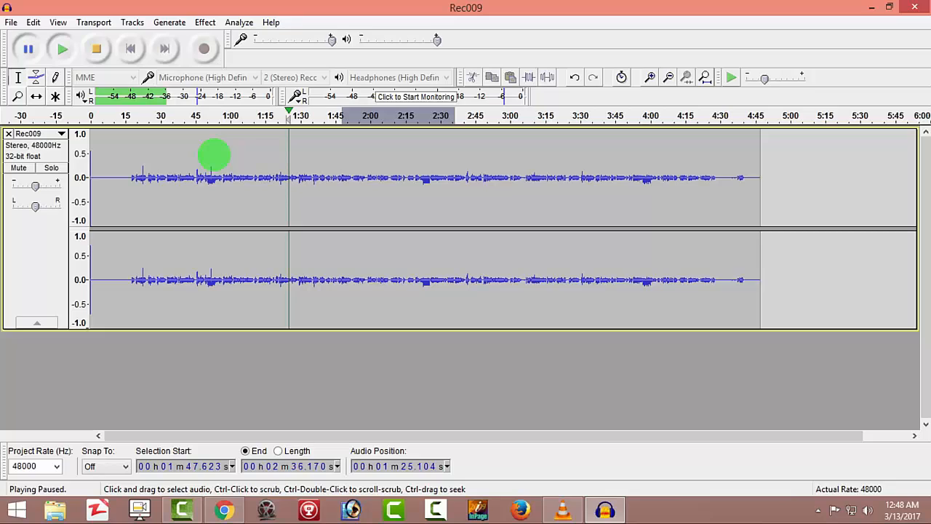
Select the part of the Rec009 track from about 53 seconds to about 2:08.
left_click_drag(214, 153, 389, 178)
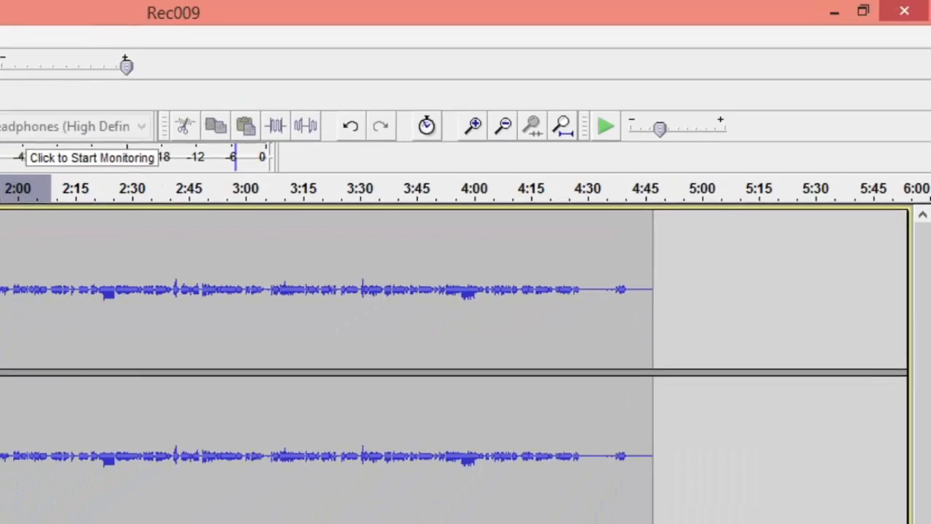
left_click_drag(54, 182, 379, 175)
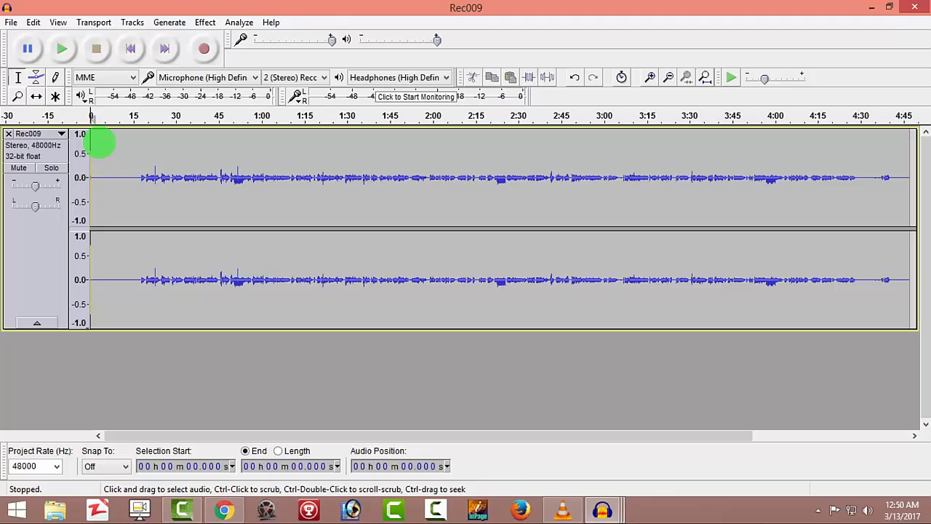
Try cutting the Rec009 track from 2.869 to 16.498 seconds twice, undoing the cut each time.
left_click_drag(98, 143, 137, 152)
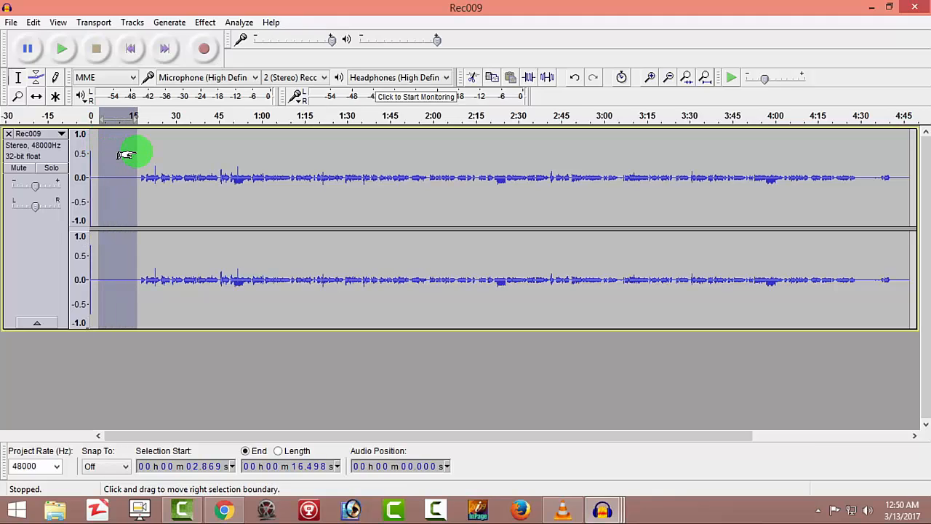
left_click(473, 80)
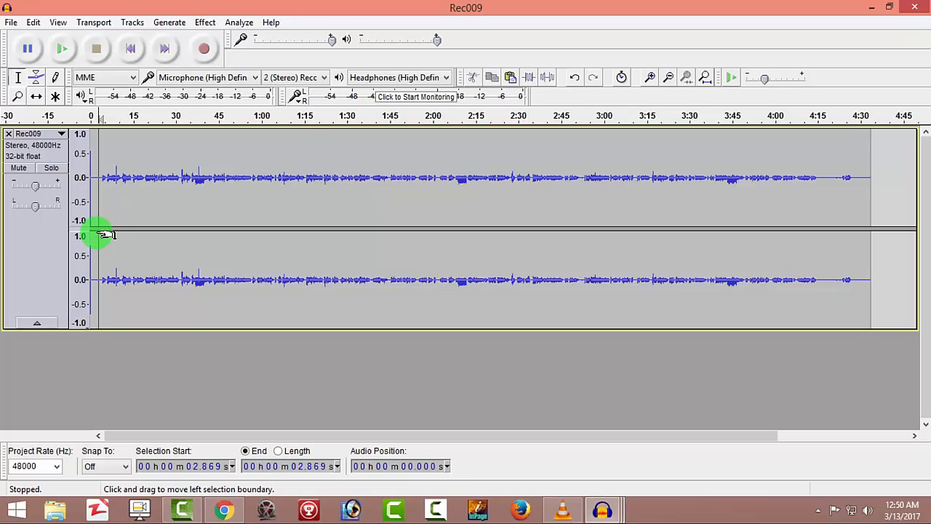
key("ctrl+z")
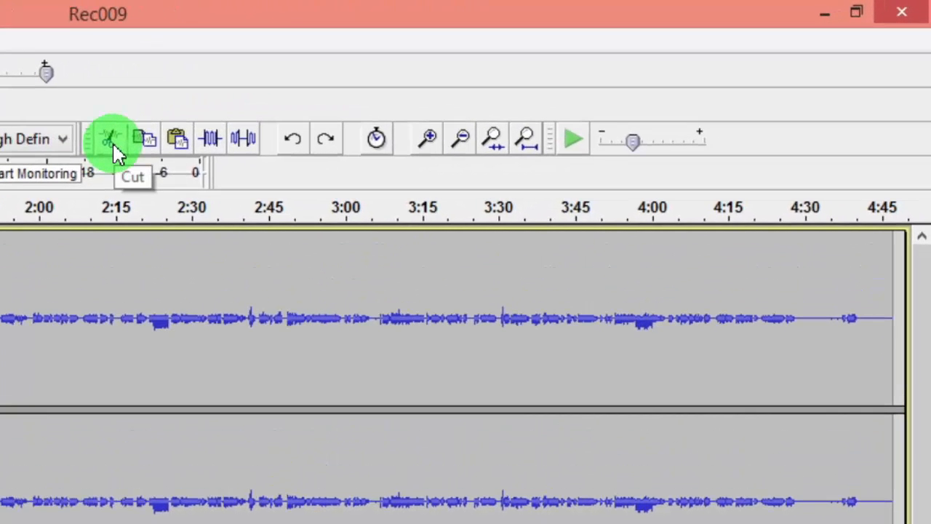
left_click(115, 148)
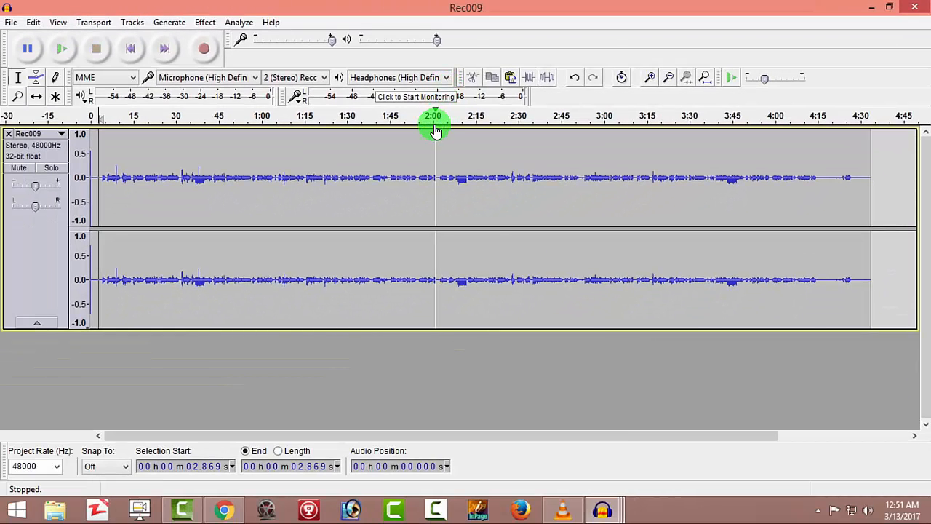
key("ctrl+z")
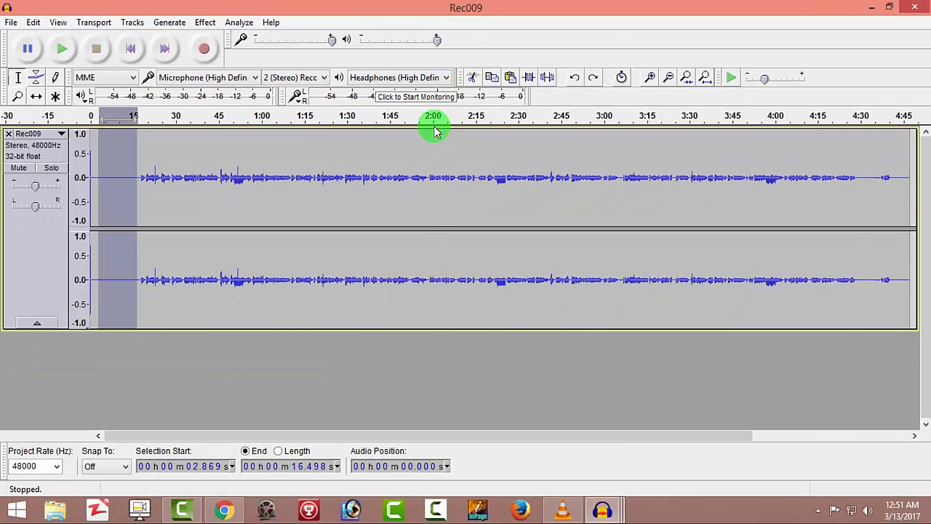
Copy the part of the Rec009 track from 31.083 seconds to 1 minute 8.383 seconds.
left_click(493, 79)
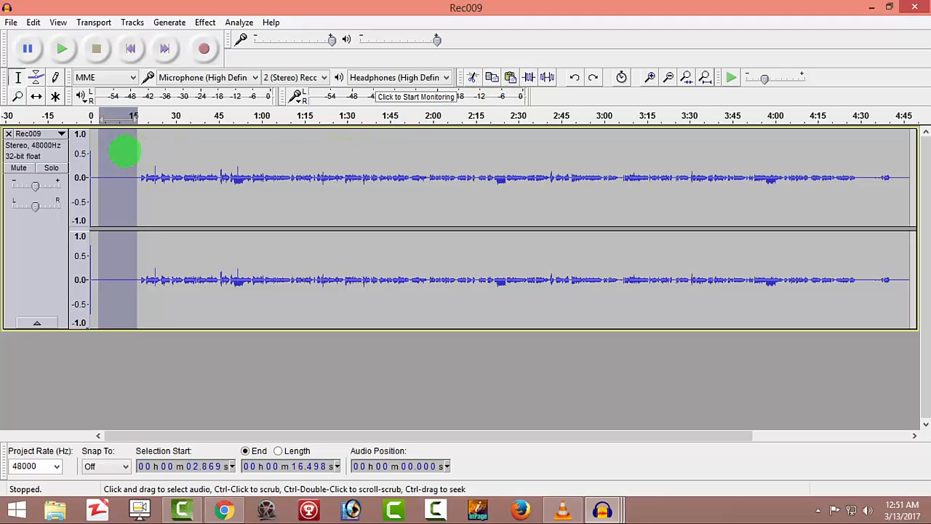
left_click_drag(180, 146, 284, 146)
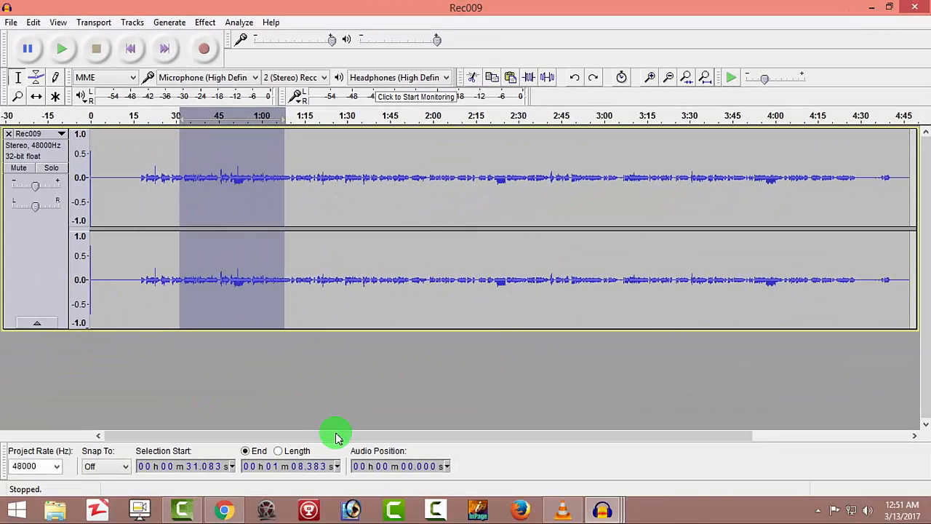
left_click_drag(328, 435, 444, 440)
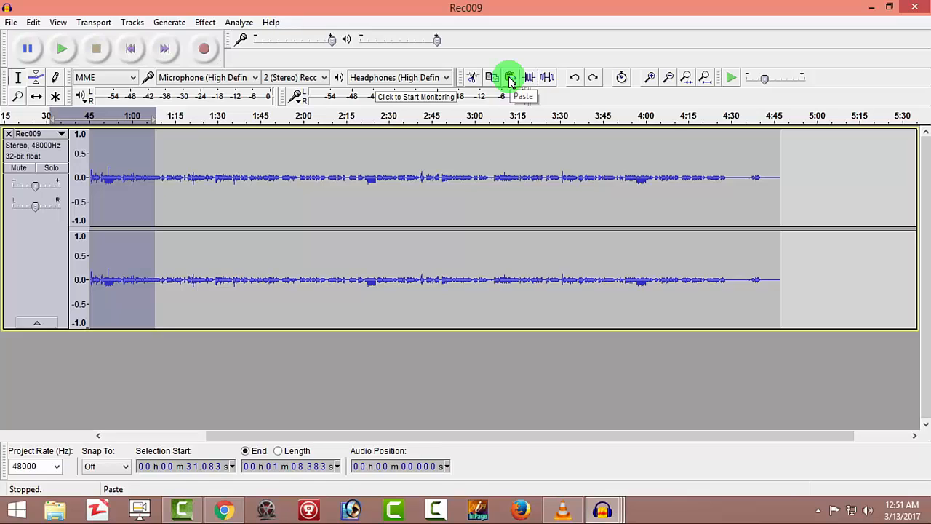
Briefly play the selected section and the timeline region starting at about 1:08, stopping playback each time.
key("space")
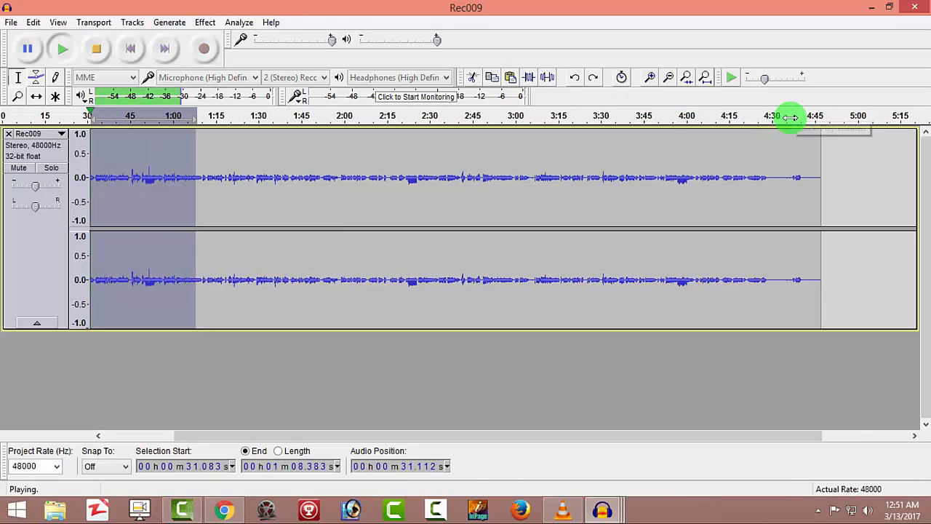
left_click(97, 48)
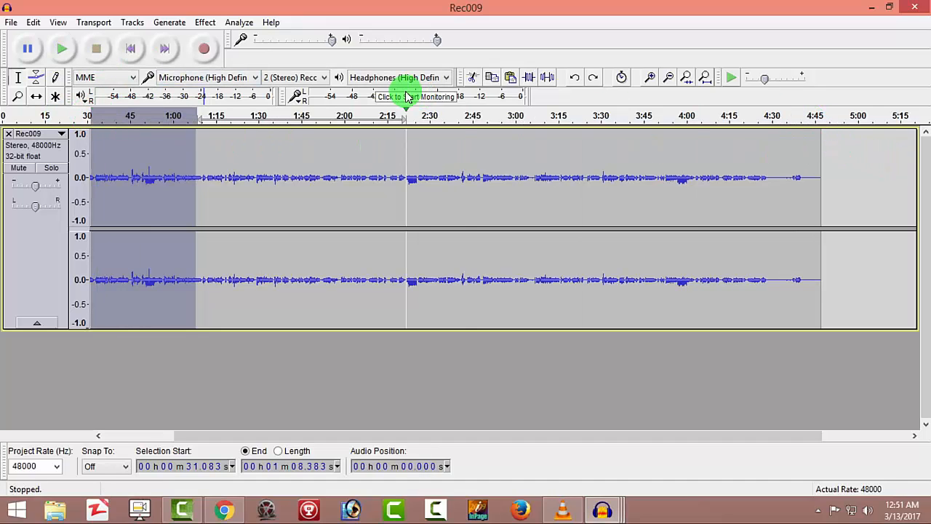
left_click_drag(406, 93, 481, 103)
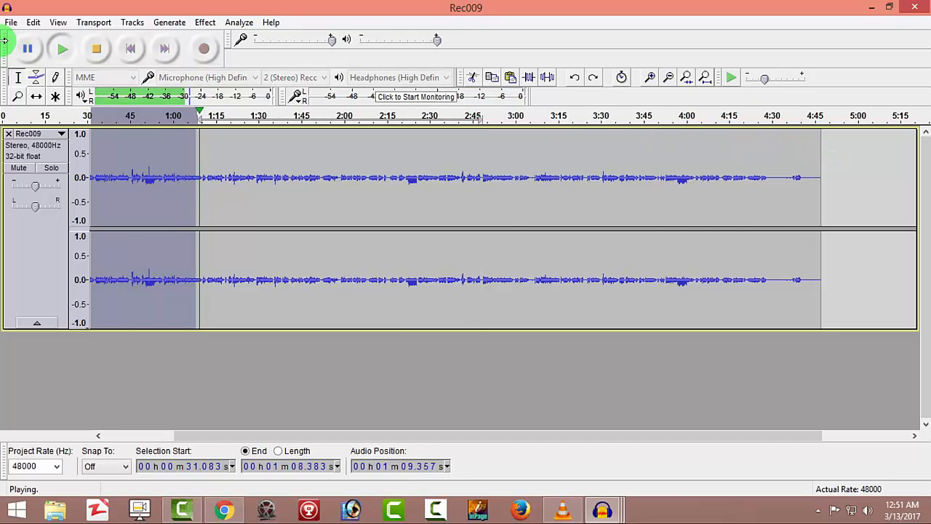
left_click(61, 48)
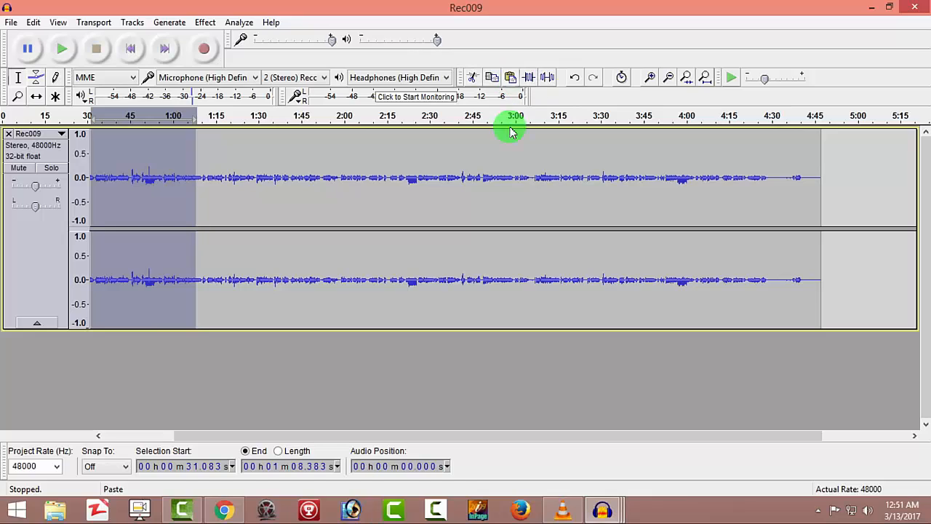
Paste the copied audio beyond the end of the Rec009 track at 4 minutes 52.659 seconds and undo the paste.
left_click(837, 280)
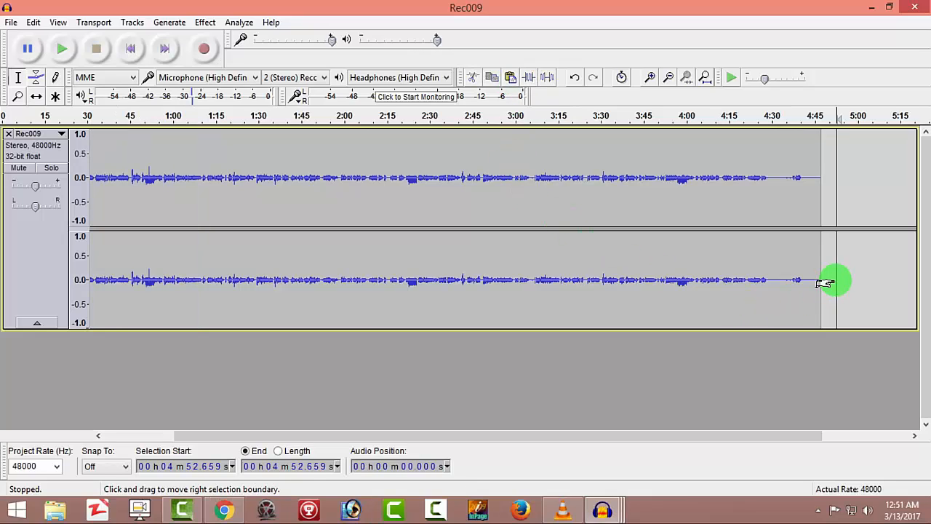
left_click(510, 77)
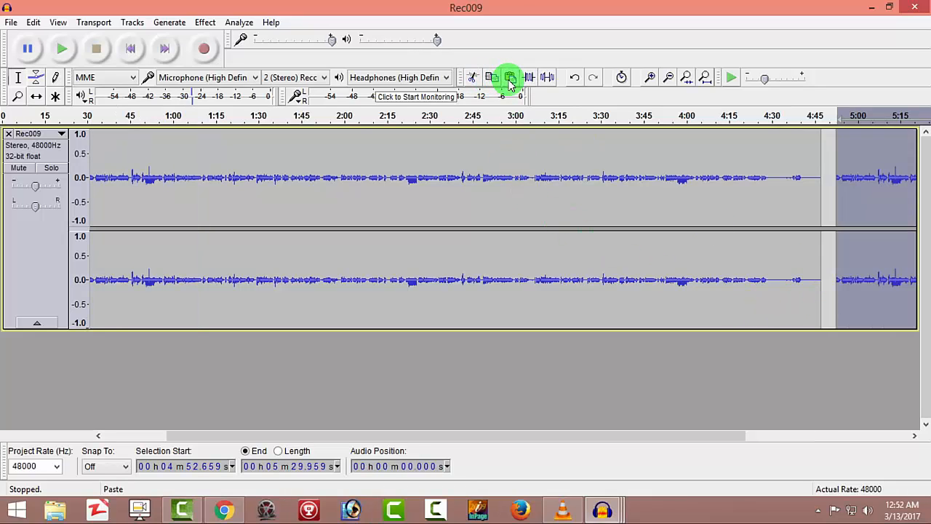
left_click_drag(418, 435, 577, 386)
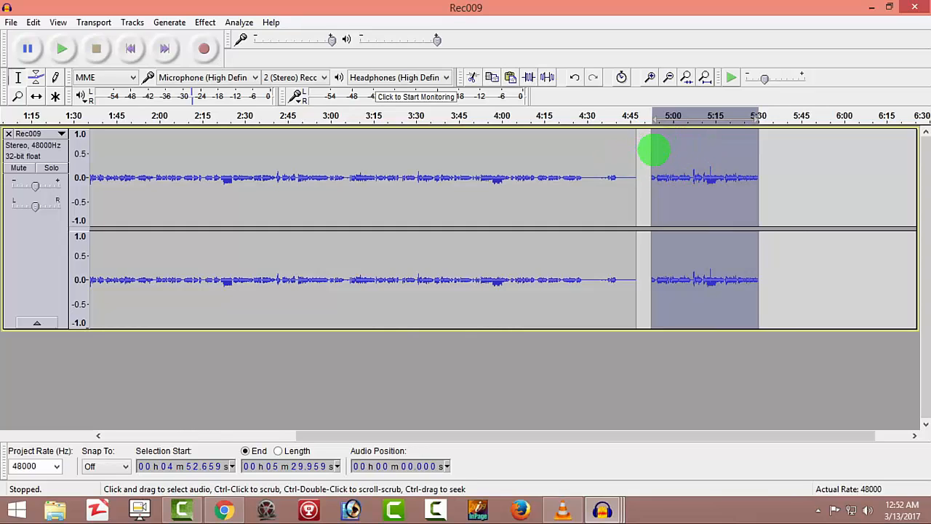
left_click_drag(657, 150, 636, 153)
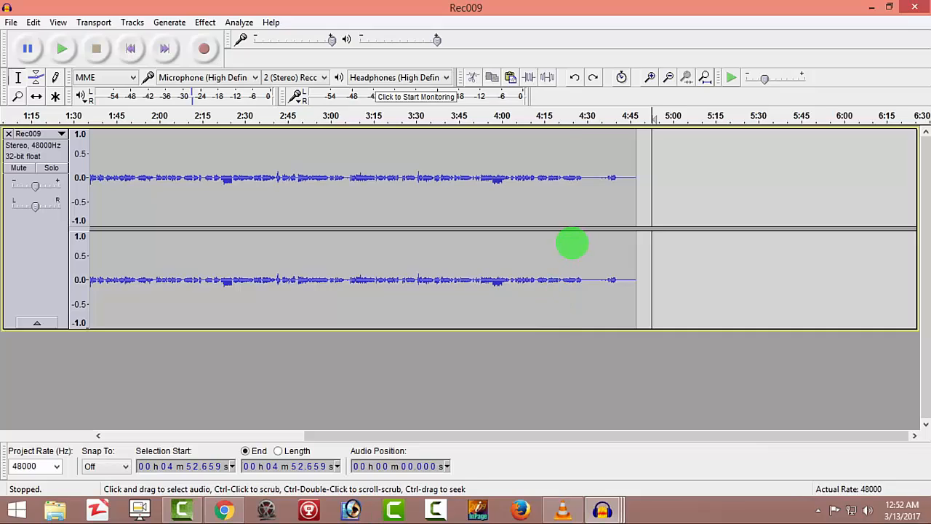
Select the Rec009 track from 3:54.797 to 4:26.119, trim away the audio outside it, and undo the trim.
left_click_drag(574, 244, 487, 252)
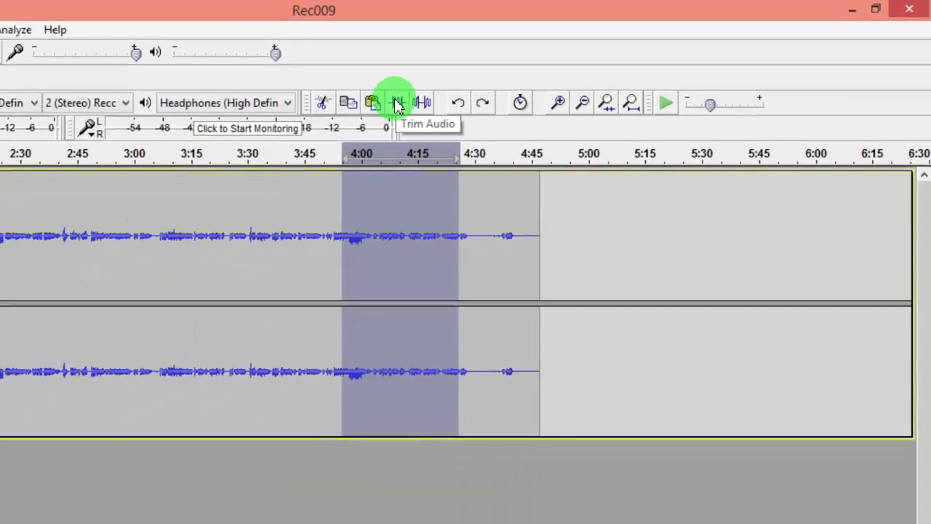
left_click(247, 132)
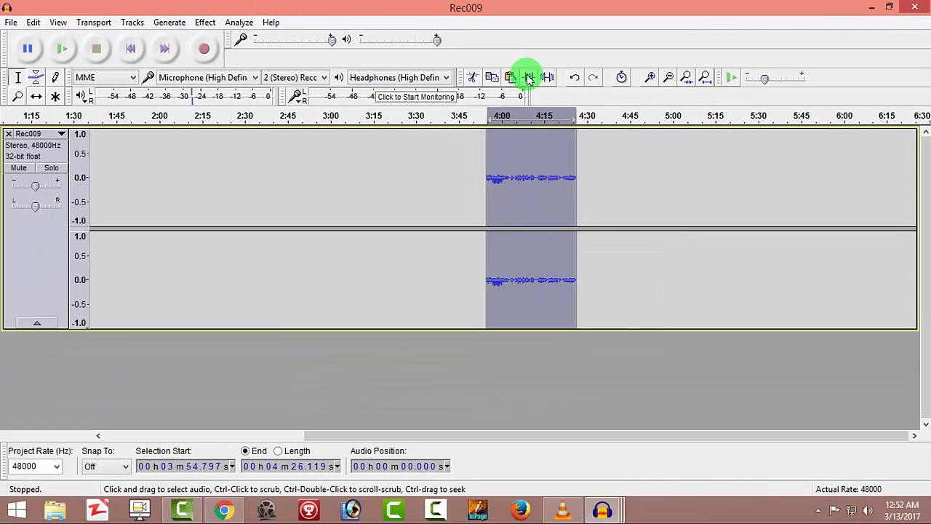
key("ctrl+z")
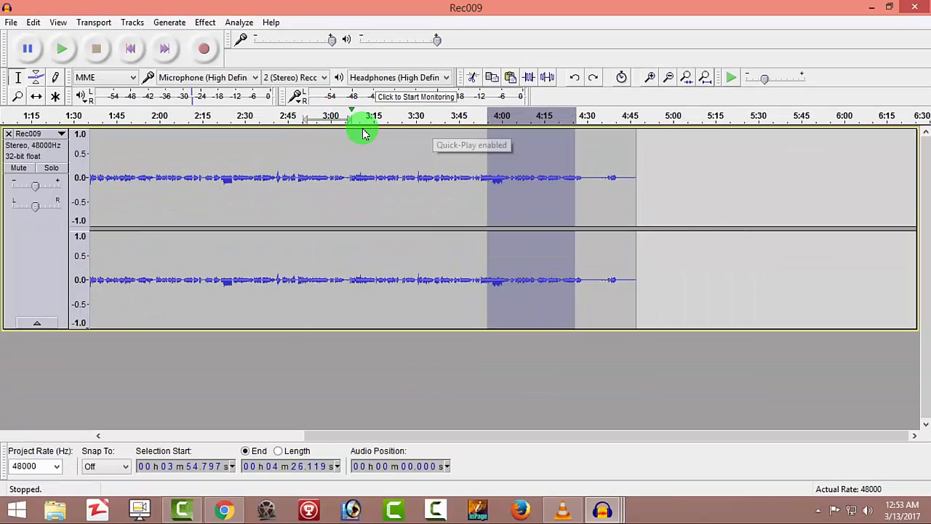
Play the Rec009 track briefly from about 2:51 and stop playback.
left_click(364, 134)
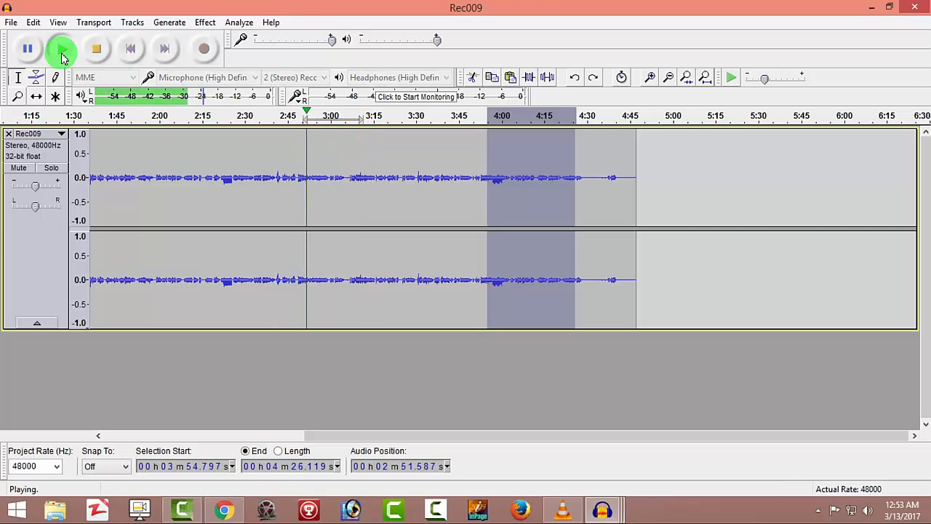
left_click(96, 48)
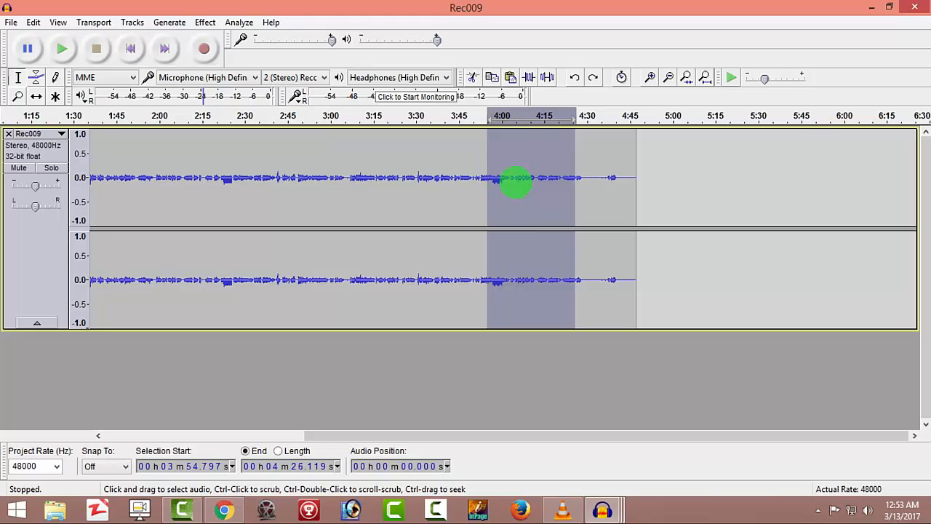
Silence the selected Rec009 audio from 3:54.797 to 4:26.119 and undo the silencing.
left_click(545, 78)
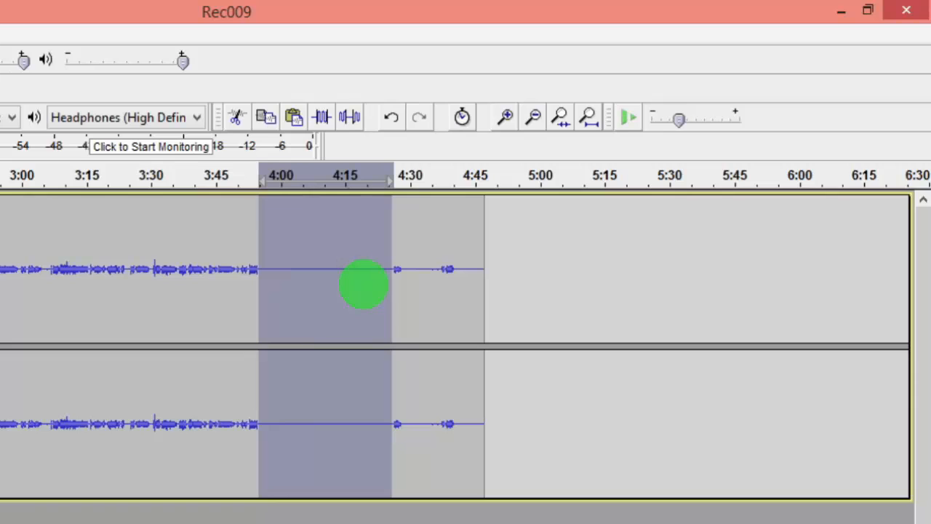
key("ctrl+z")
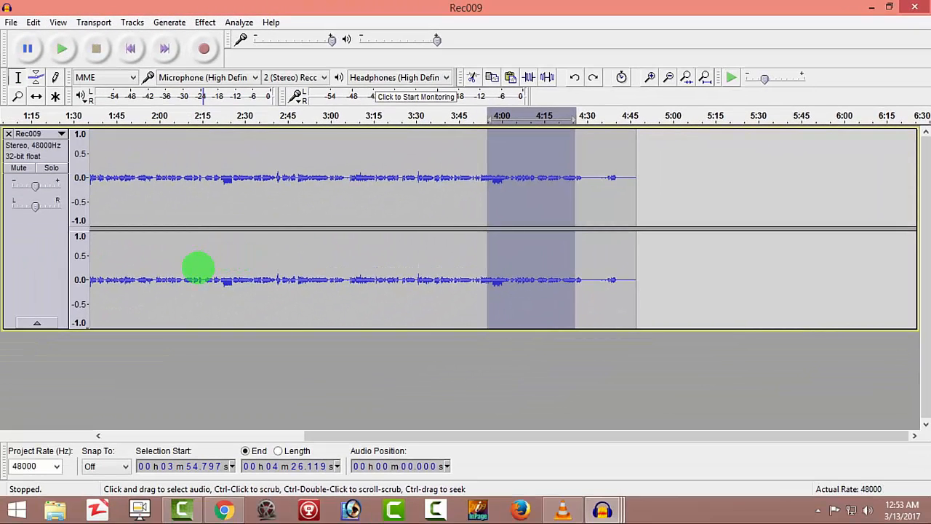
Use the Zoom Tool to magnify the Rec009 waveform around 2:25 and 2:49, and fit the whole project in view.
key("ctrl+3")
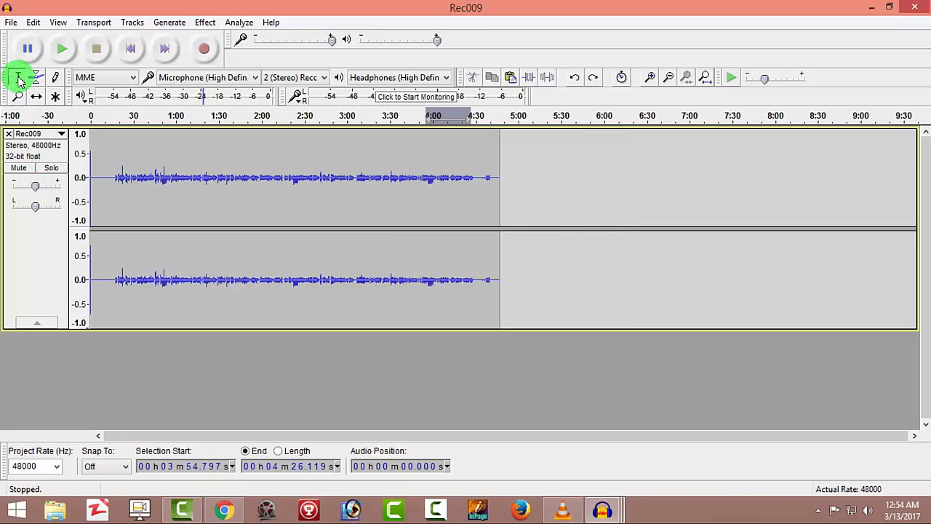
left_click(36, 98)
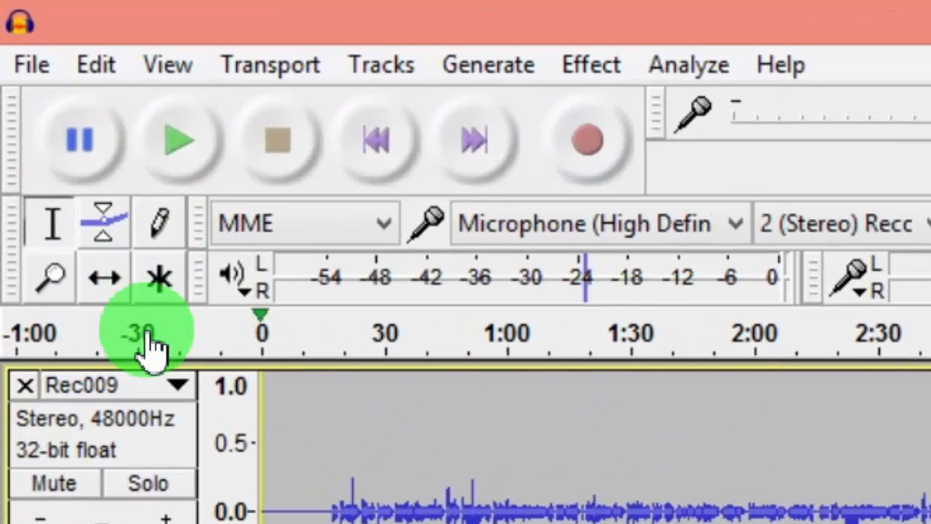
left_click(52, 299)
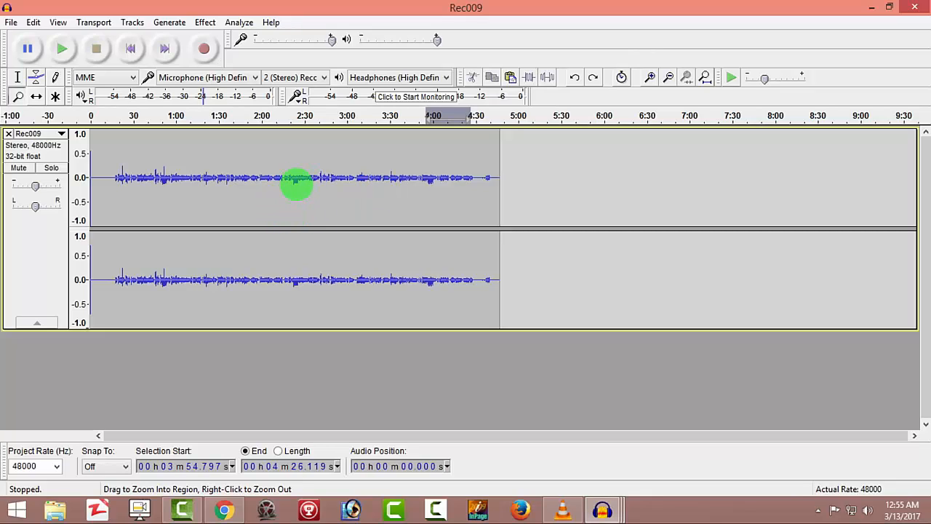
left_click(294, 182)
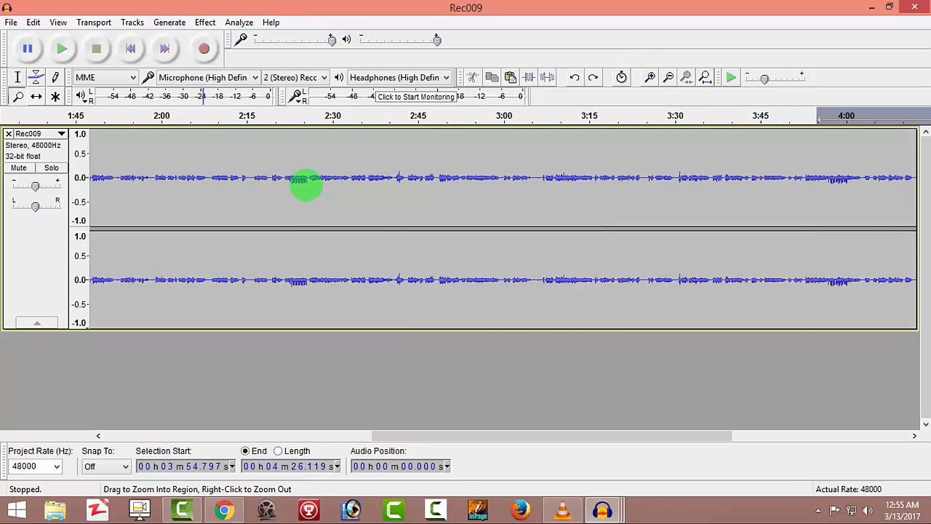
left_click(291, 184)
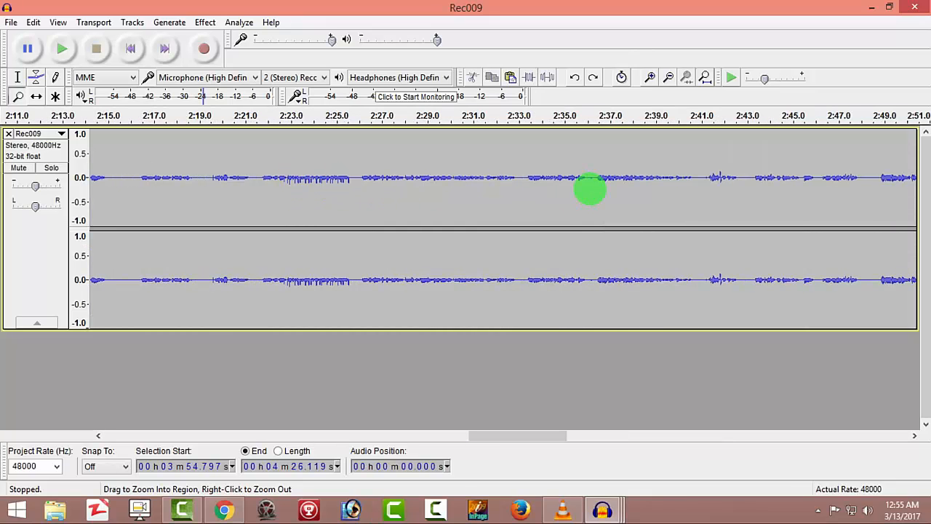
left_click_drag(493, 436, 575, 439)
left_click(310, 178)
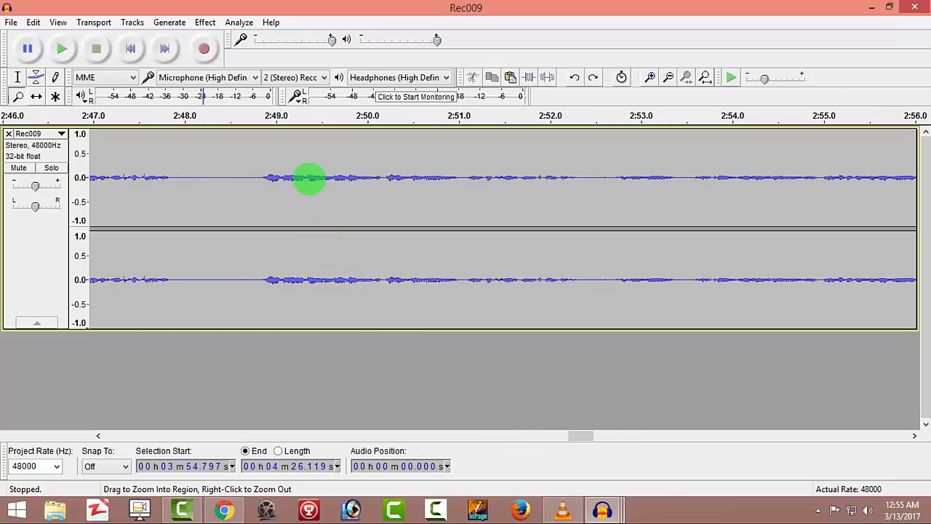
left_click(309, 178)
left_click(309, 178)
left_click(309, 178)
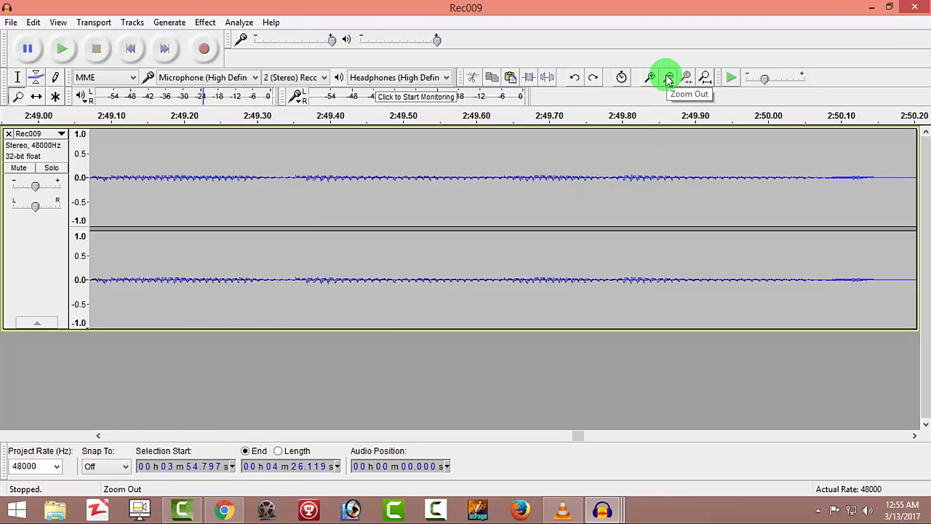
left_click(706, 78)
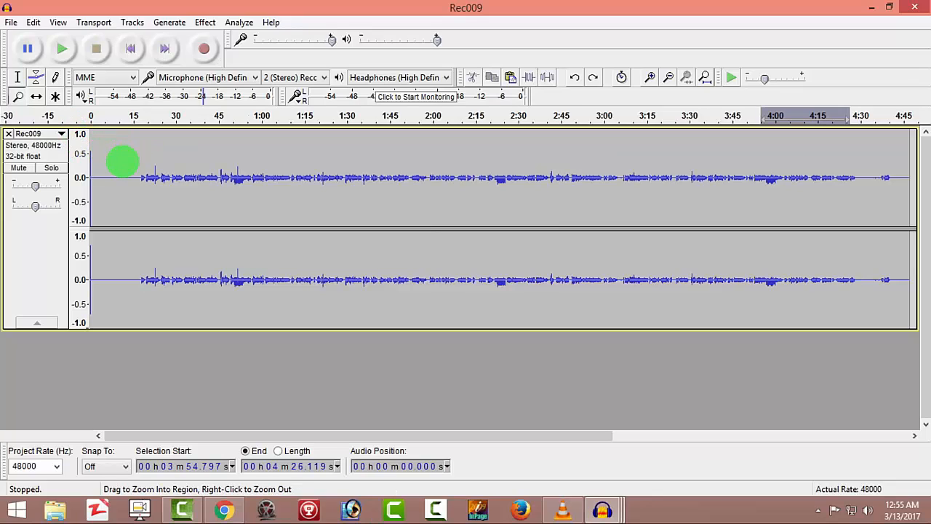
Switch back to the Selection Tool.
left_click(17, 78)
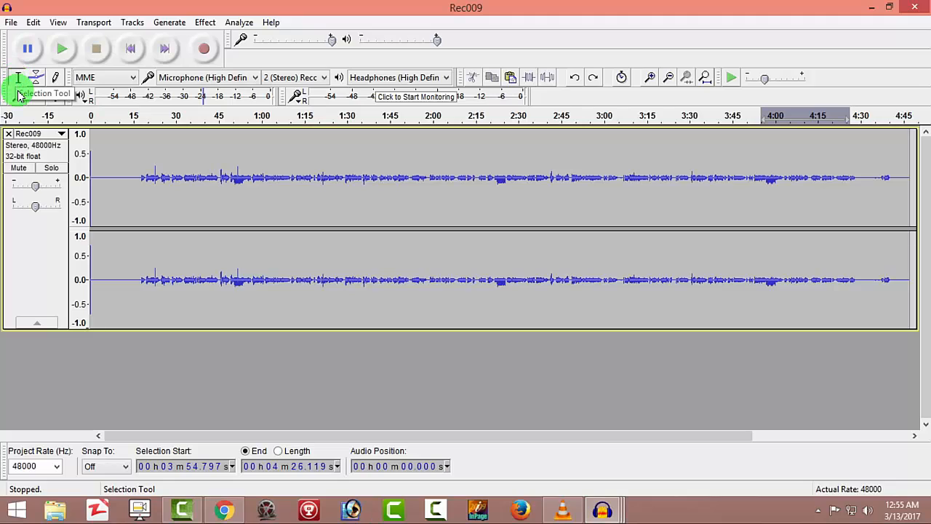
left_click(18, 96)
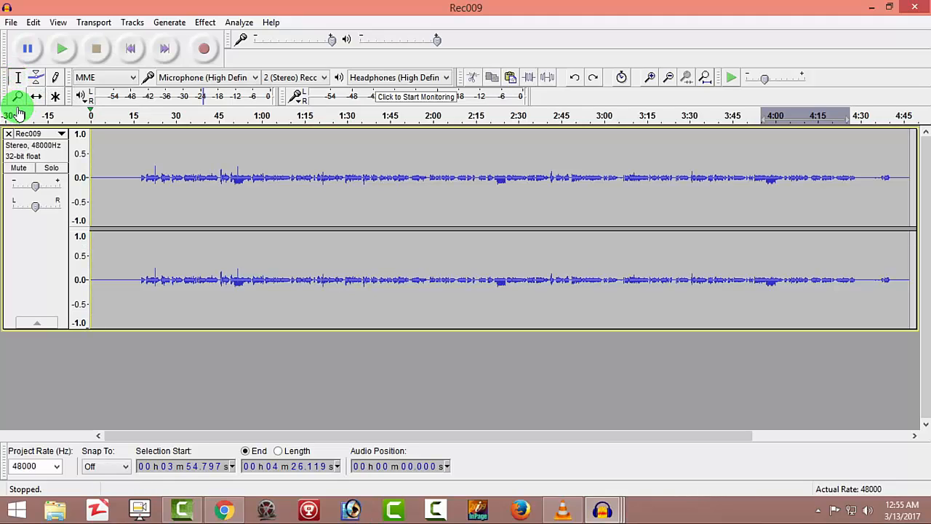
left_click(56, 99)
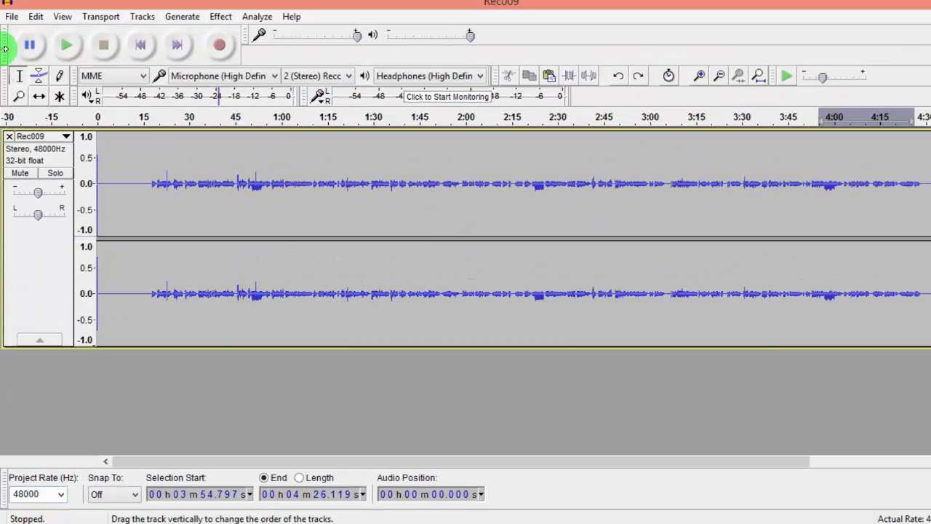
Examine the default sample rate and sample format choices in the Quality preferences, keep 44100 Hz and 32-bit float, and cancel the dialog.
left_click(33, 16)
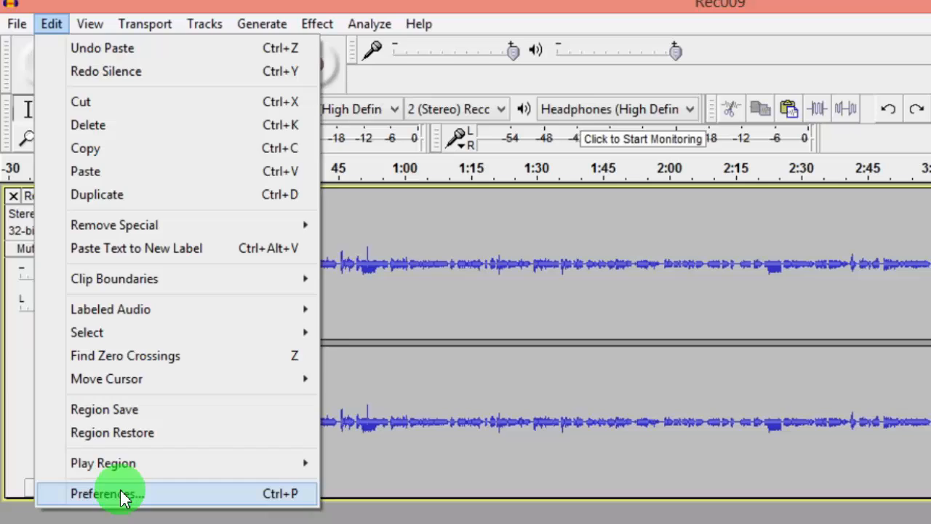
left_click(80, 344)
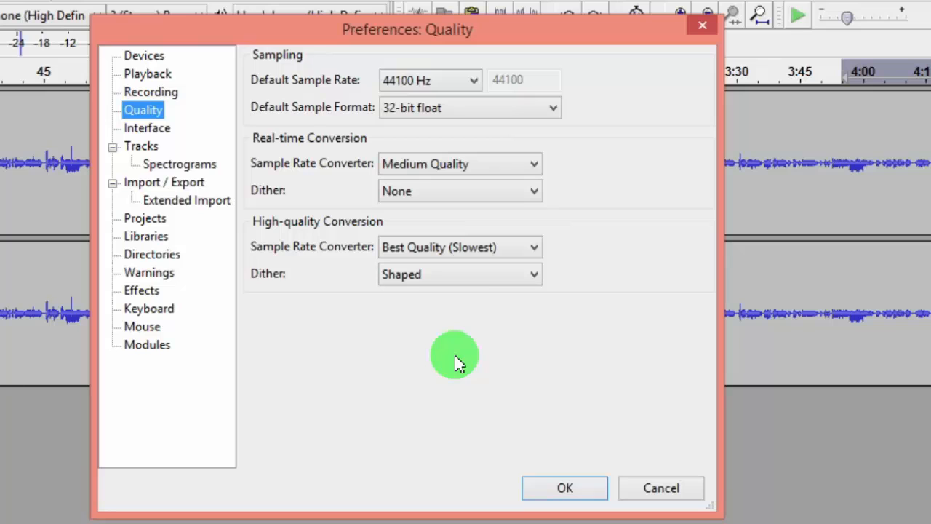
left_click(474, 80)
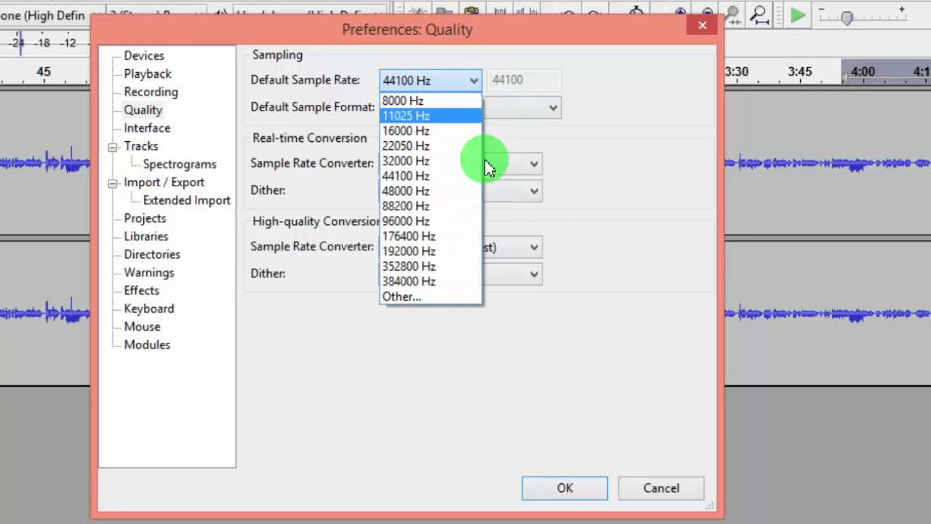
left_click(426, 179)
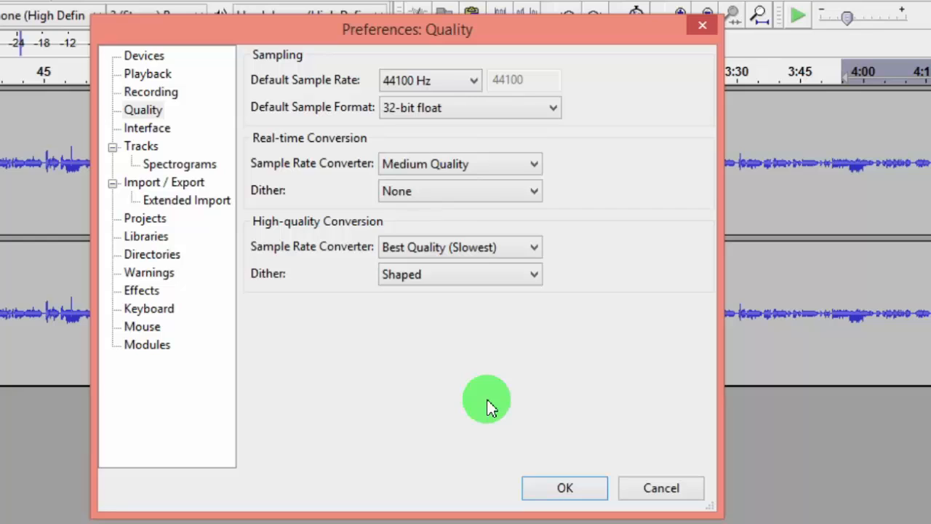
left_click(509, 110)
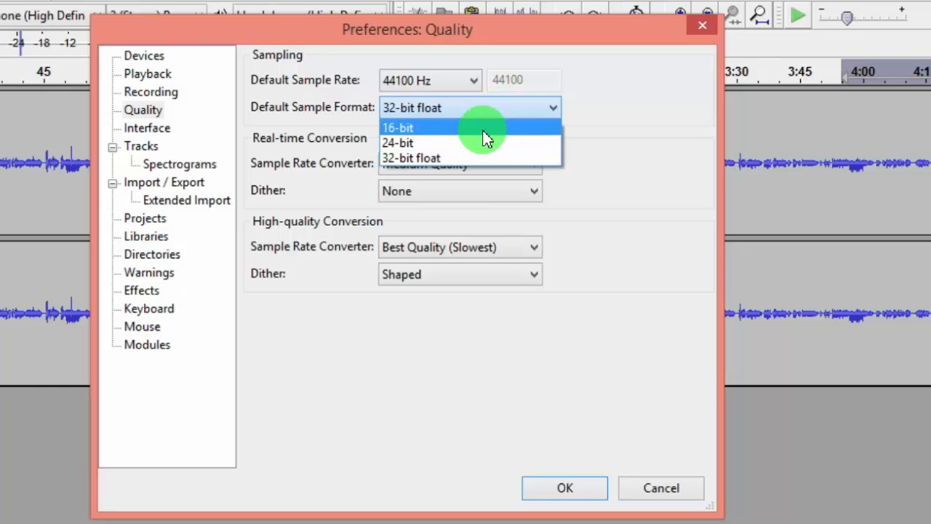
left_click(637, 195)
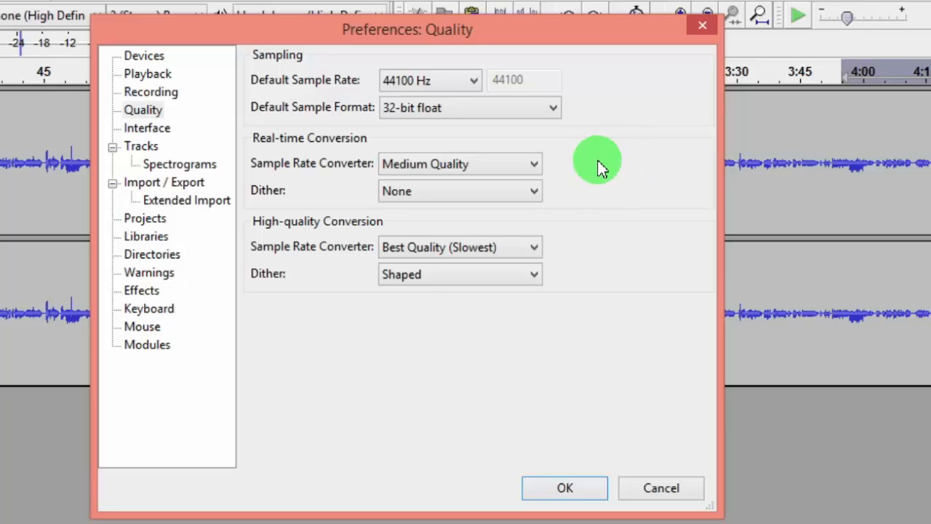
left_click(685, 489)
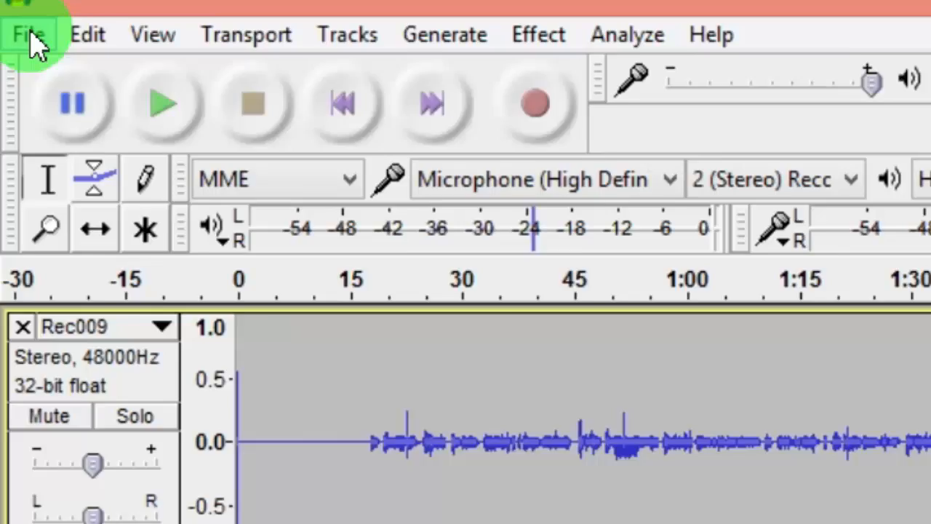
Examine the audio export file types and the MP3 quality options for Rec009, keeping MP3 Files, and cancel the export.
left_click(12, 14)
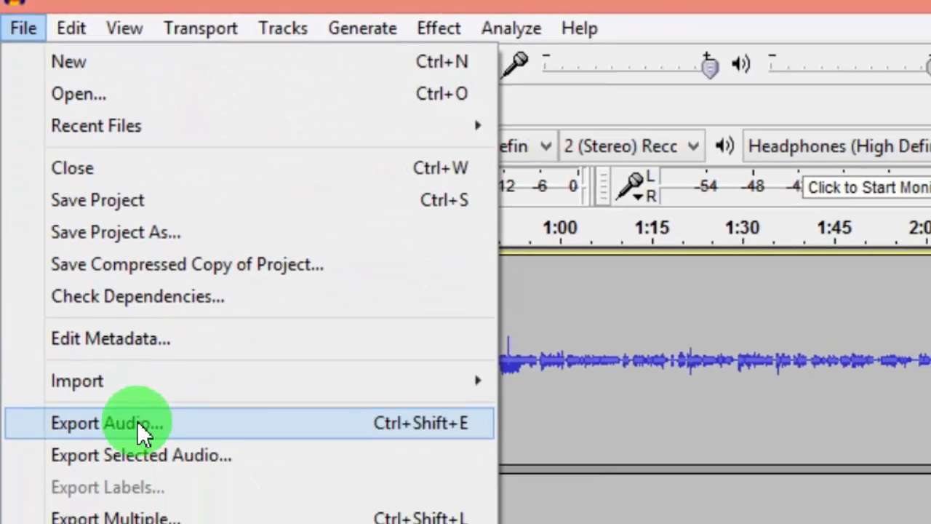
left_click(138, 422)
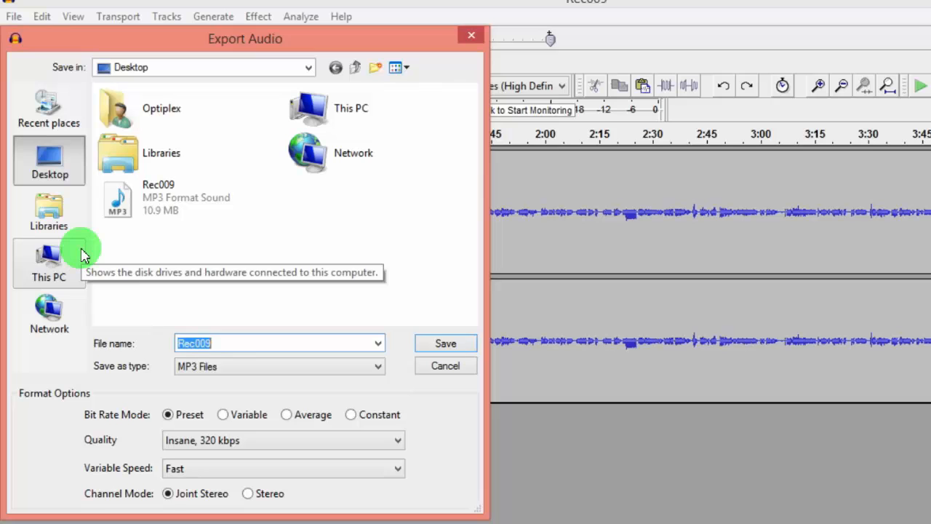
left_click(209, 366)
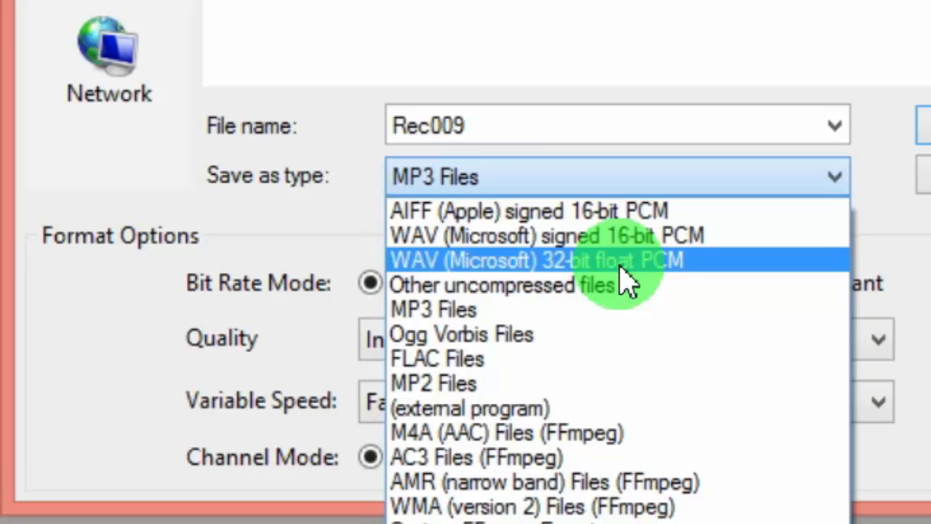
left_click(573, 309)
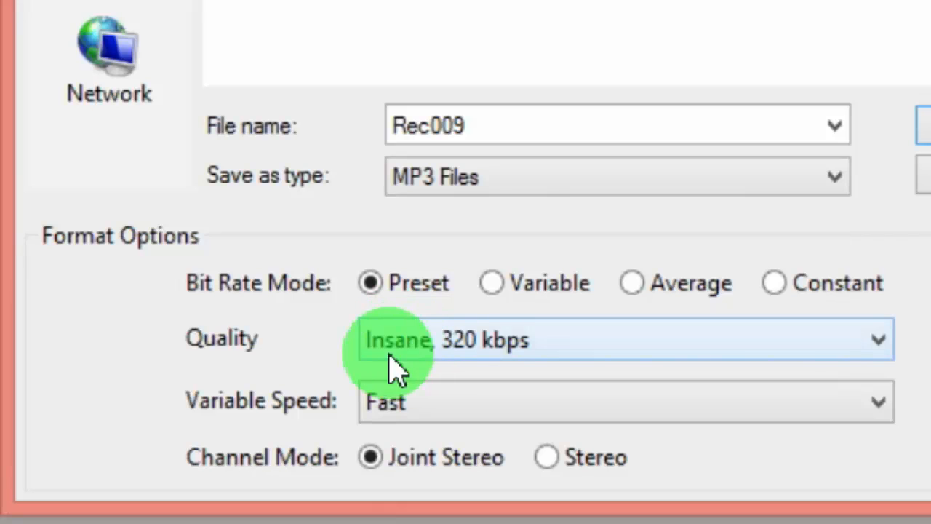
left_click(547, 353)
left_click(547, 352)
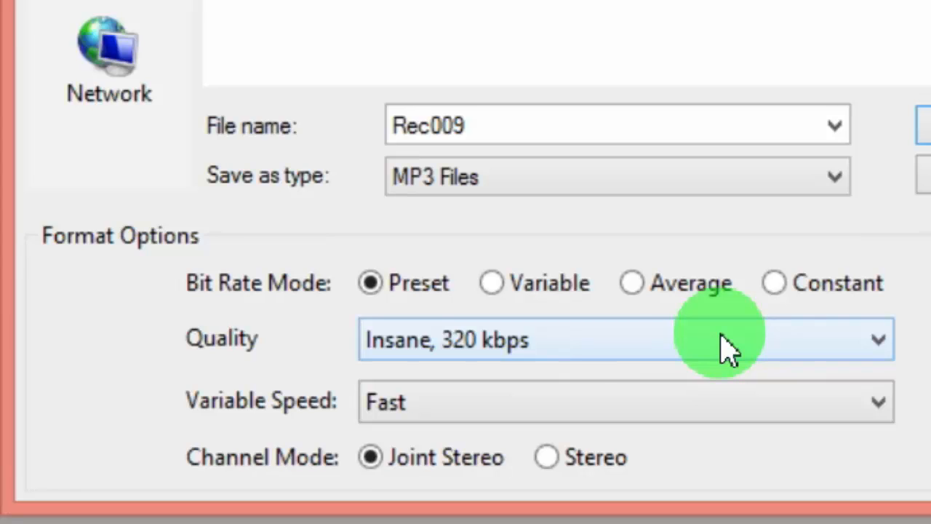
left_click(925, 174)
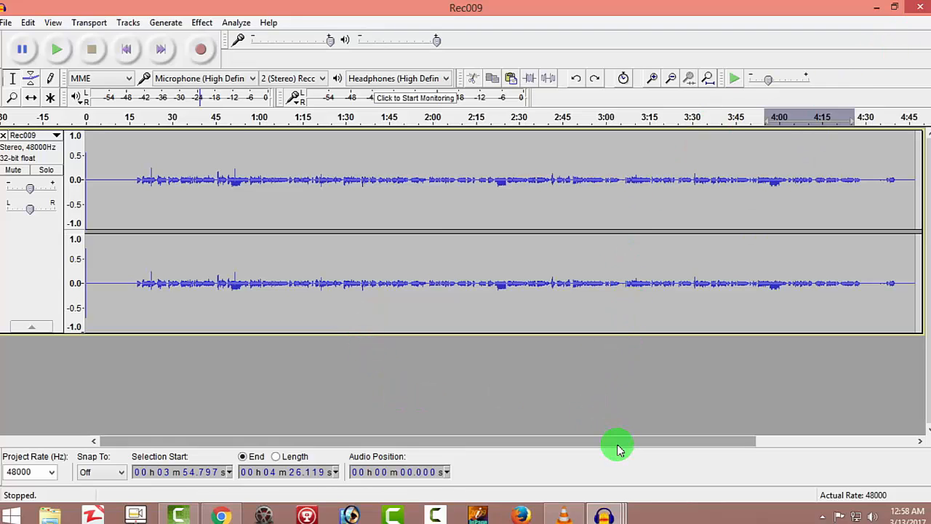
Undo the project's changes back to before the Rec009 track was imported and close the project window.
left_click_drag(642, 446, 696, 449)
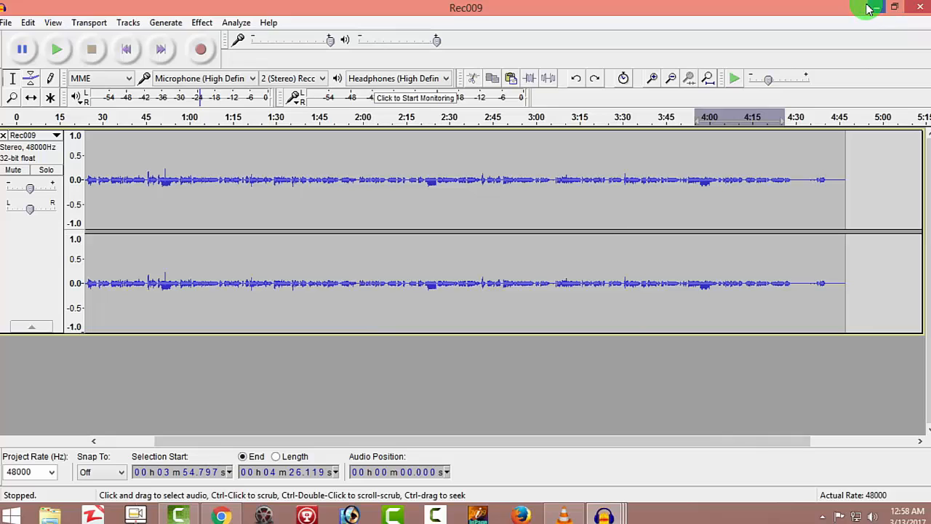
key("ctrl+z")
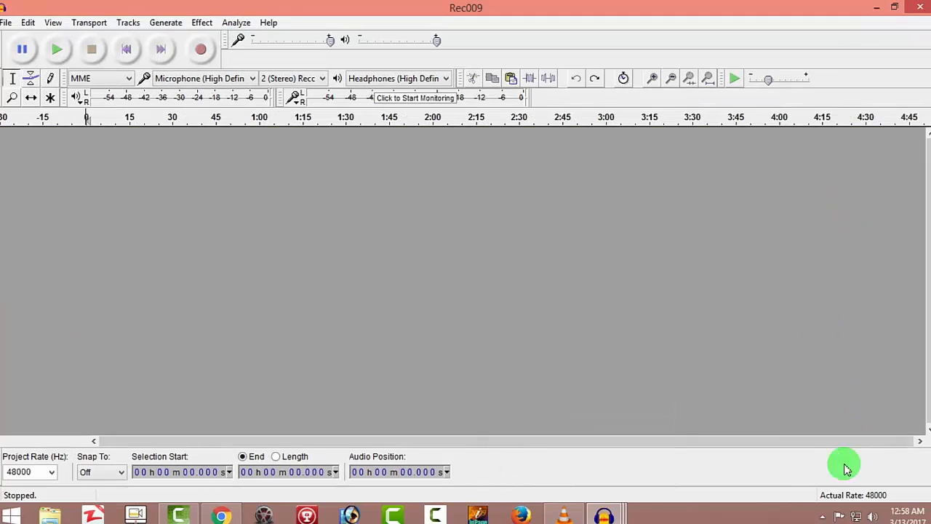
left_click(921, 7)
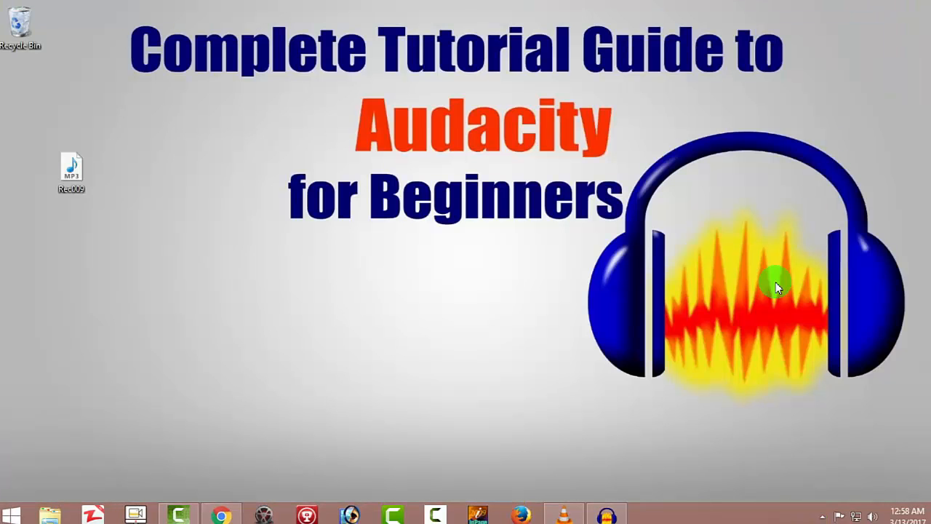
left_click(822, 517)
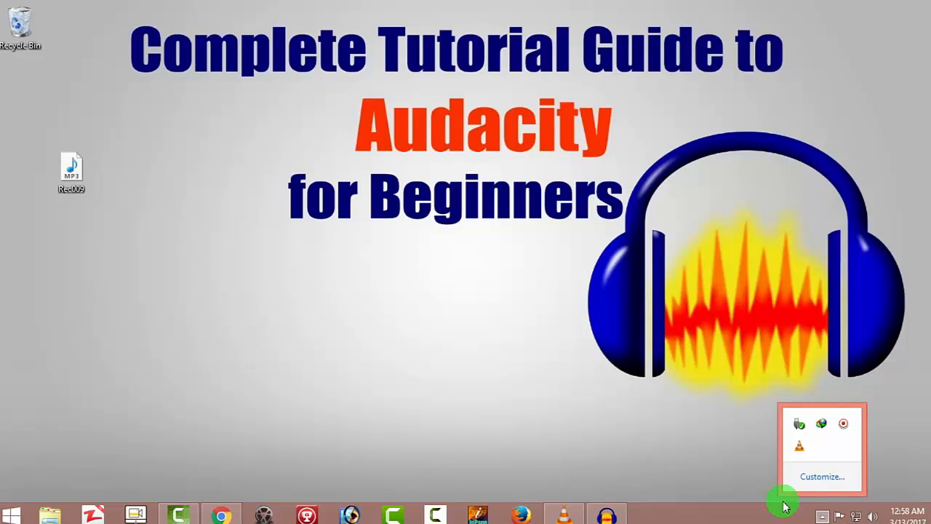
left_click(710, 458)
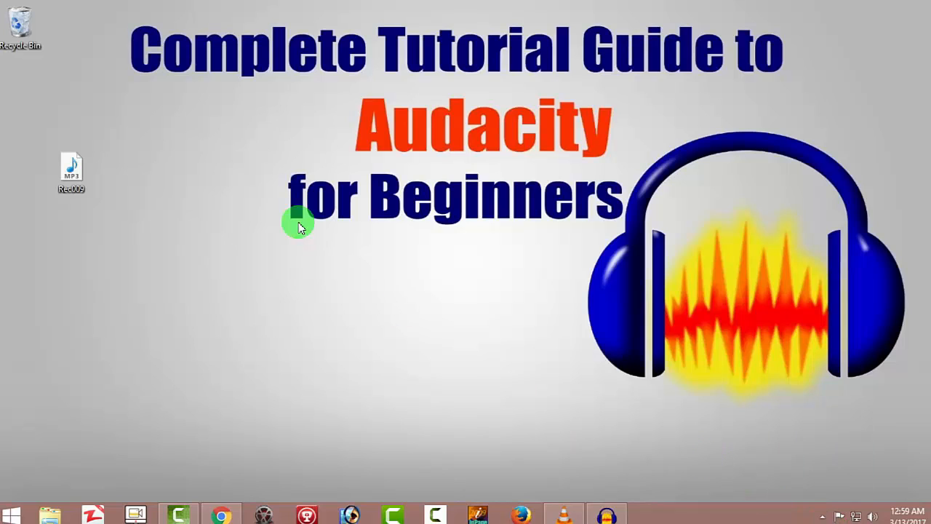